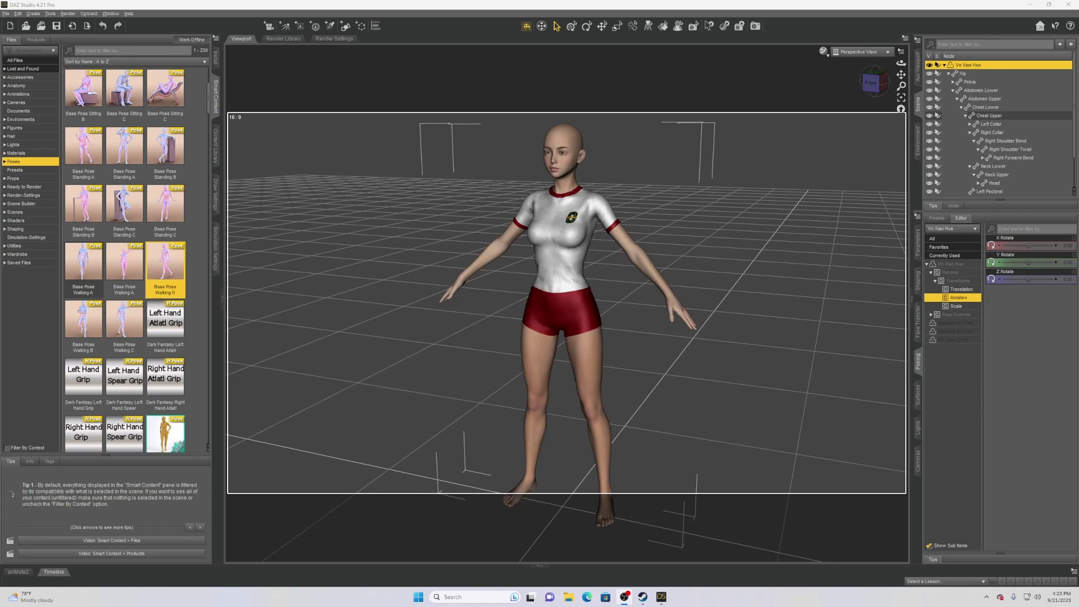
Switch the Smart Content file filter from Poses to All Files.
{"action": "left_click", "coordinate": [14, 61]}
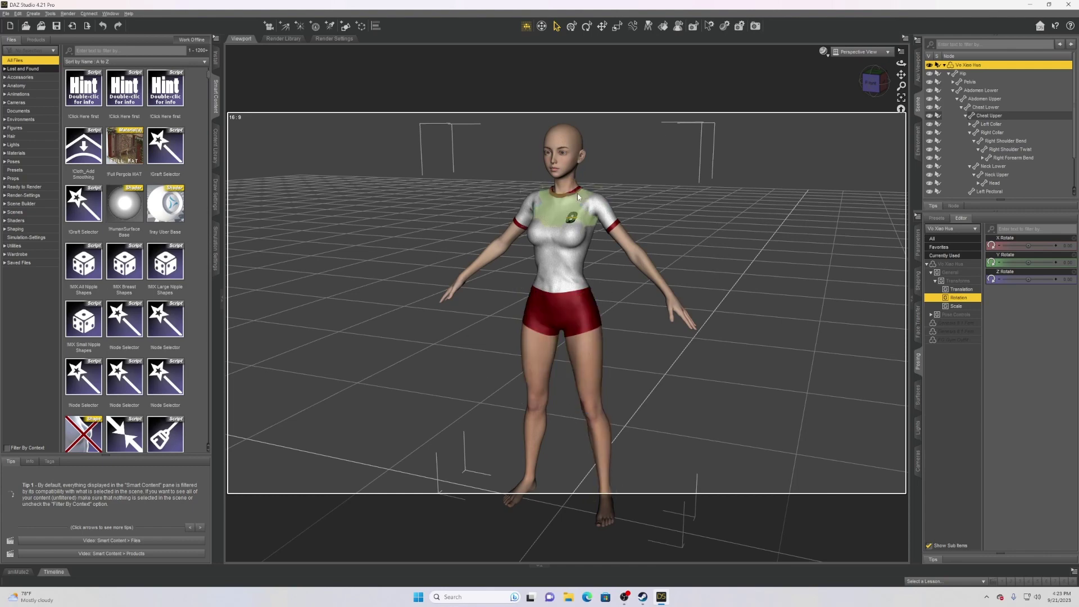
{"action": "left_click", "coordinate": [824, 52]}
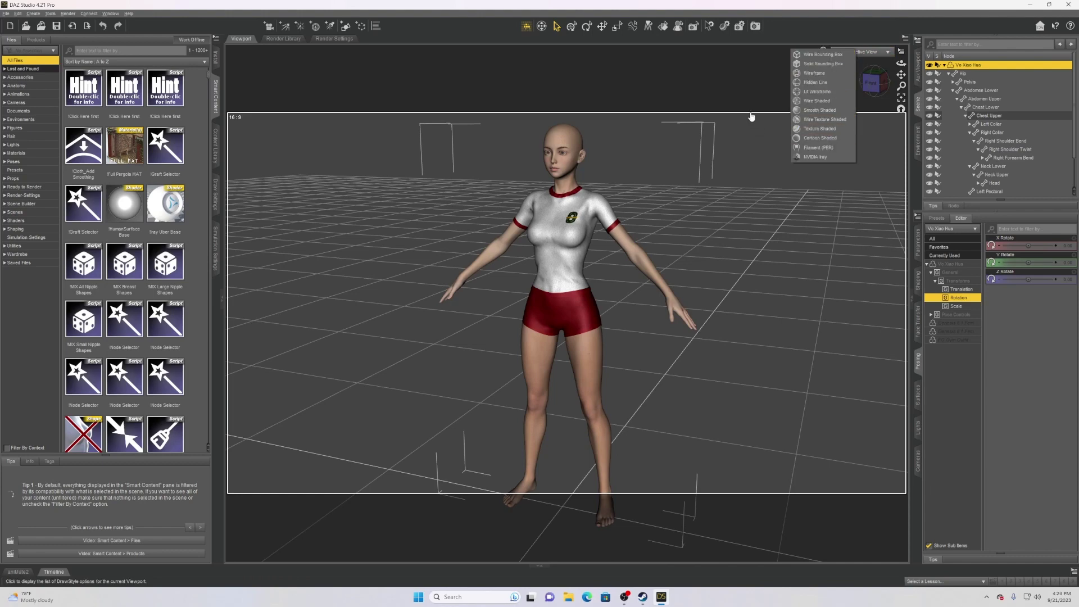
{"action": "left_click", "coordinate": [722, 82]}
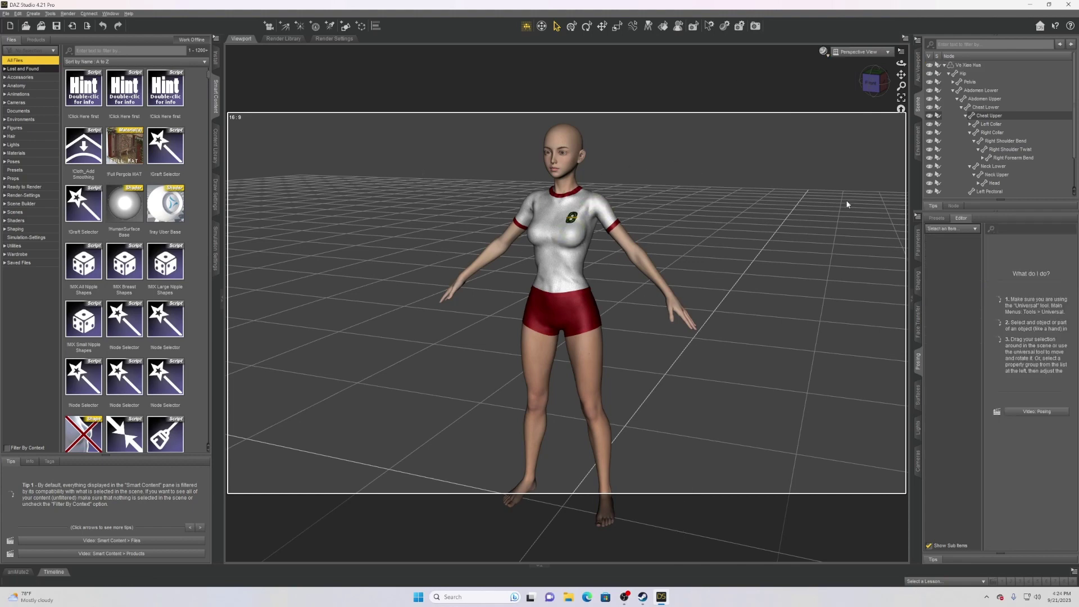
{"action": "left_click", "coordinate": [827, 55]}
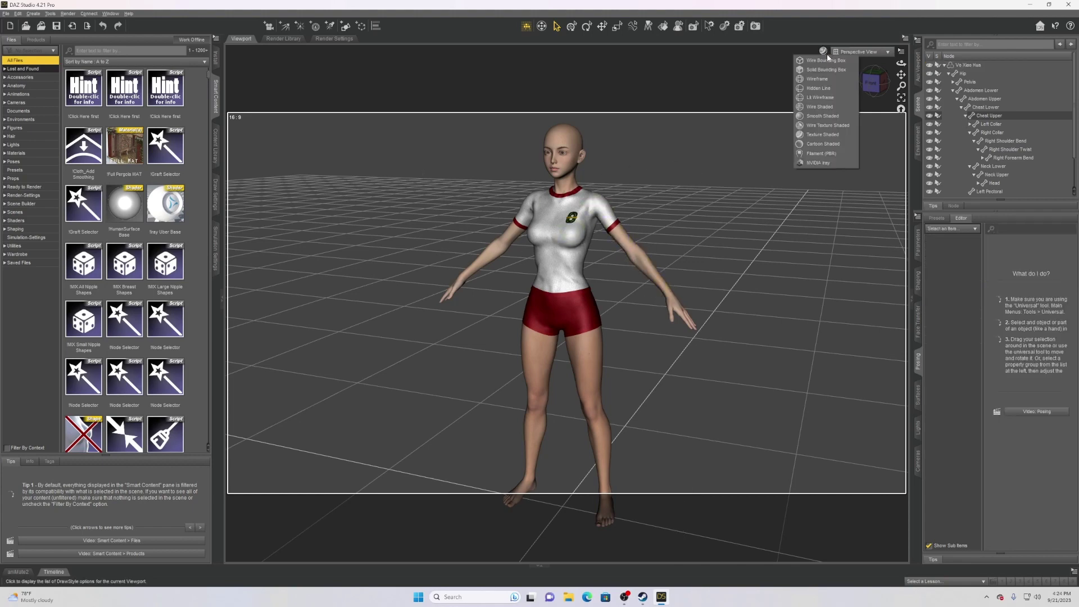
{"action": "left_click", "coordinate": [693, 92]}
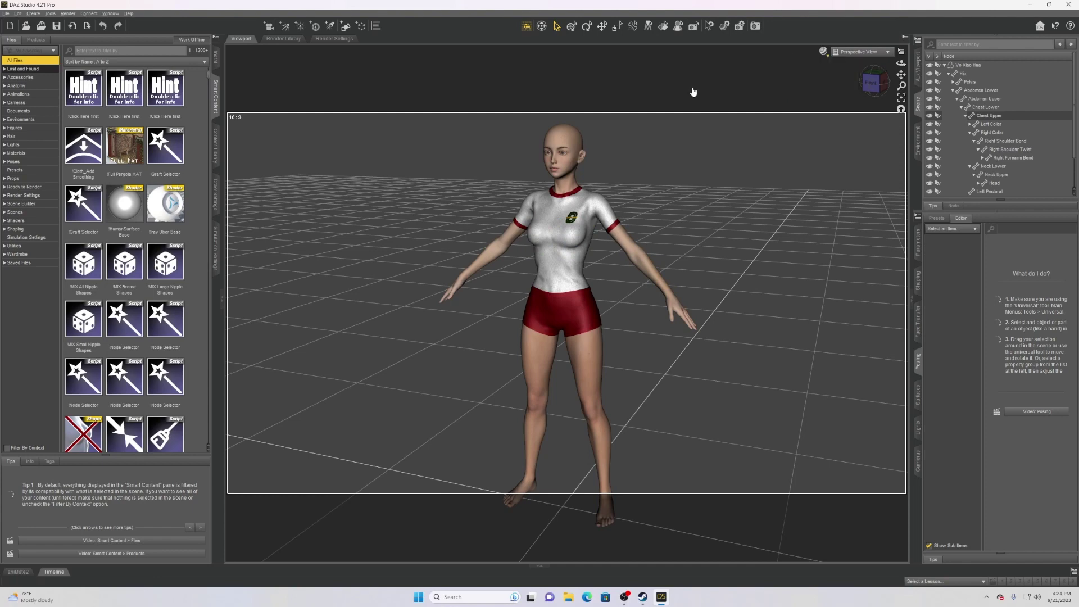
{"action": "left_click", "coordinate": [970, 66]}
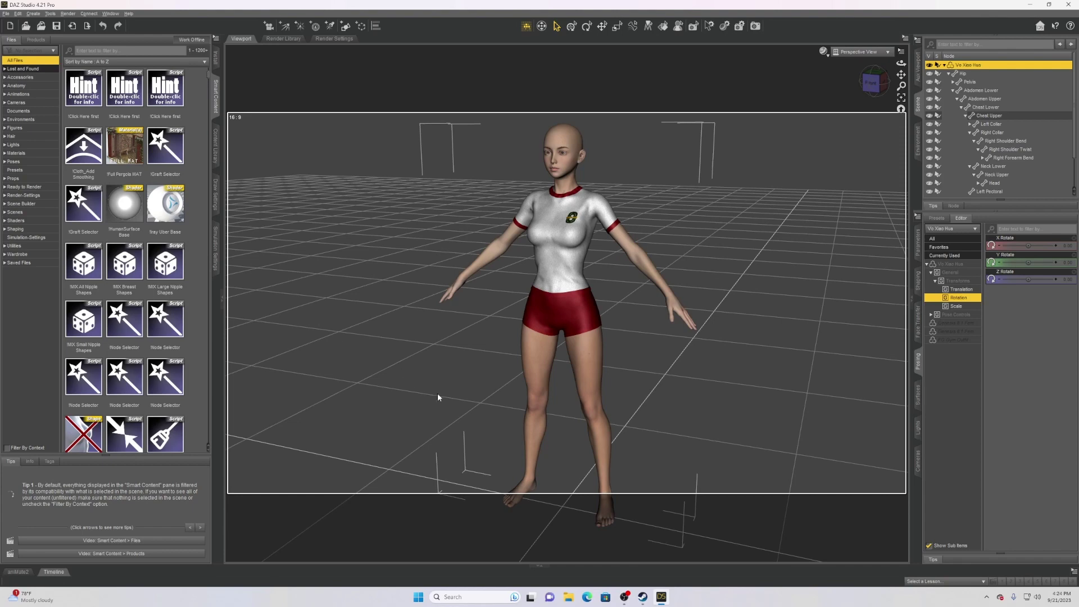
Show the Timeline and set the animation's total frames to 60.
{"action": "left_click", "coordinate": [54, 572]}
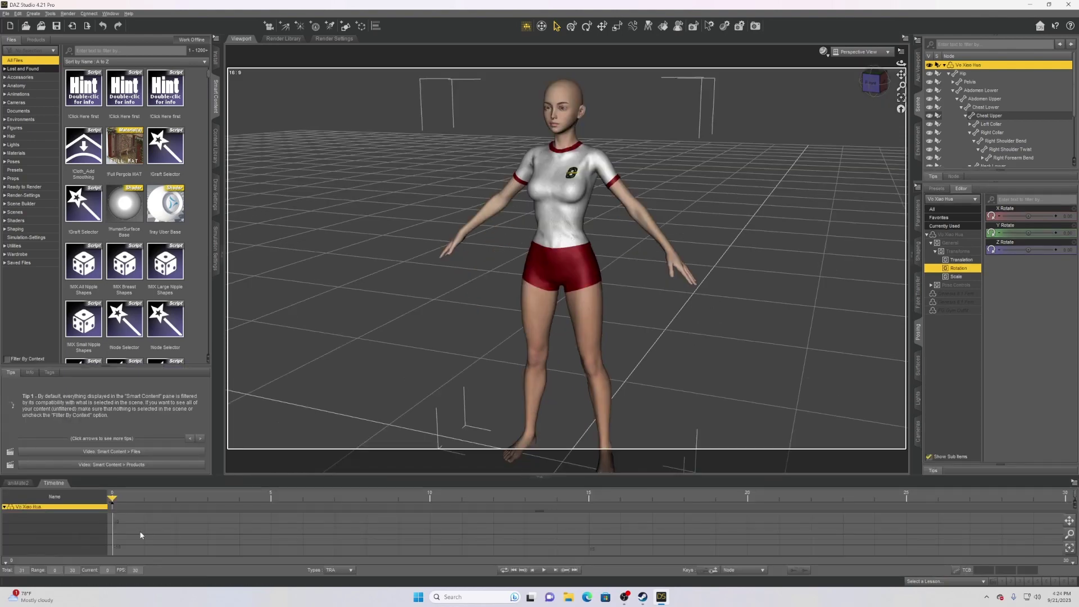
{"action": "double_click", "coordinate": [23, 569]}
{"action": "type", "text": "60"}
{"action": "key", "text": "Return"}
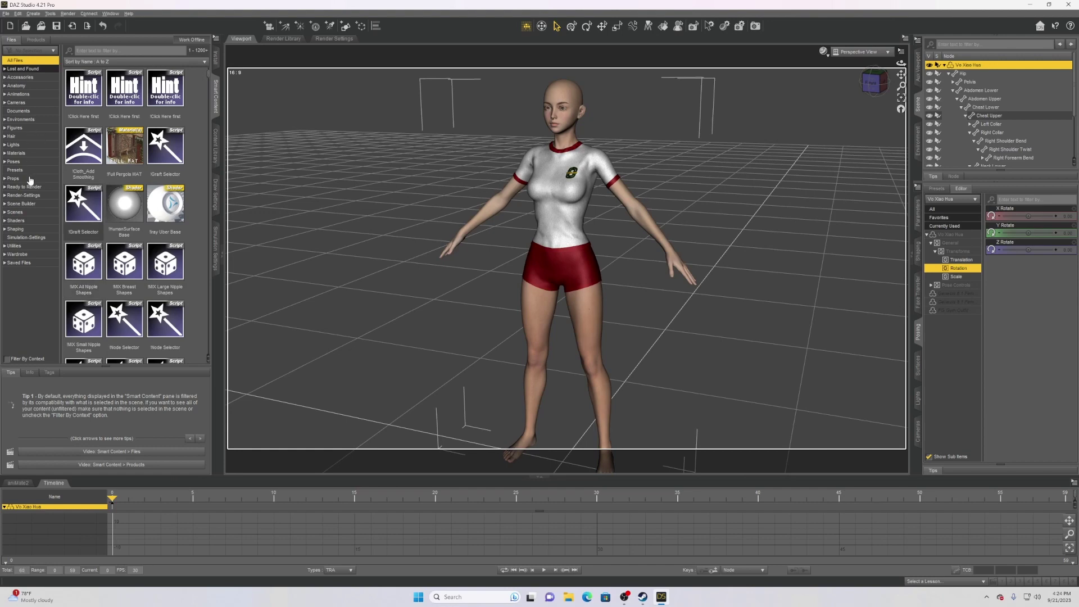
Apply the Base Pose Walking B preset from Poses to the figure.
{"action": "left_click", "coordinate": [14, 162]}
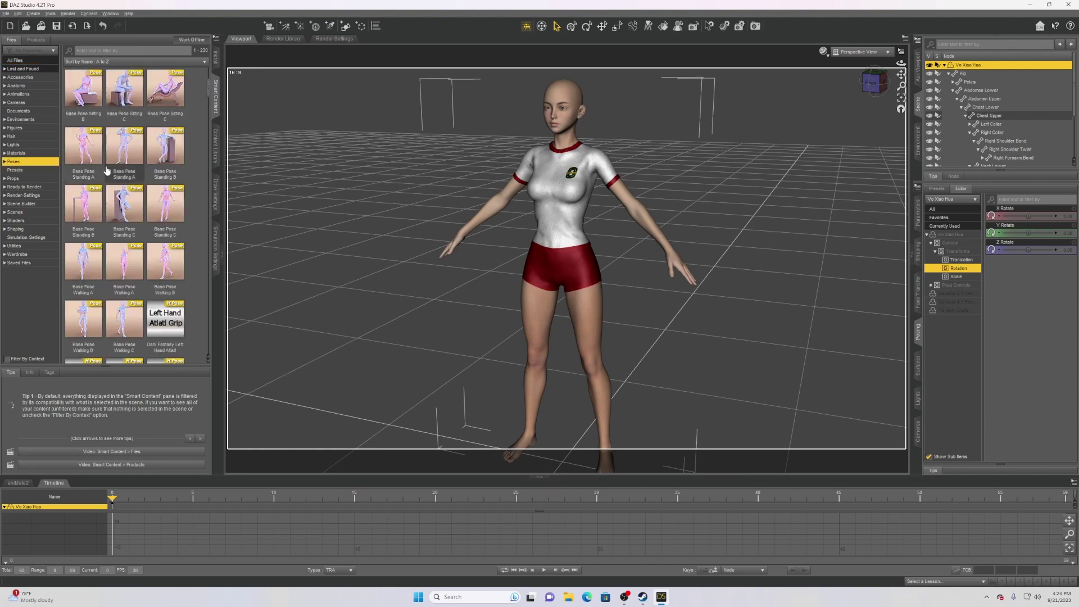
{"action": "left_click", "coordinate": [171, 265]}
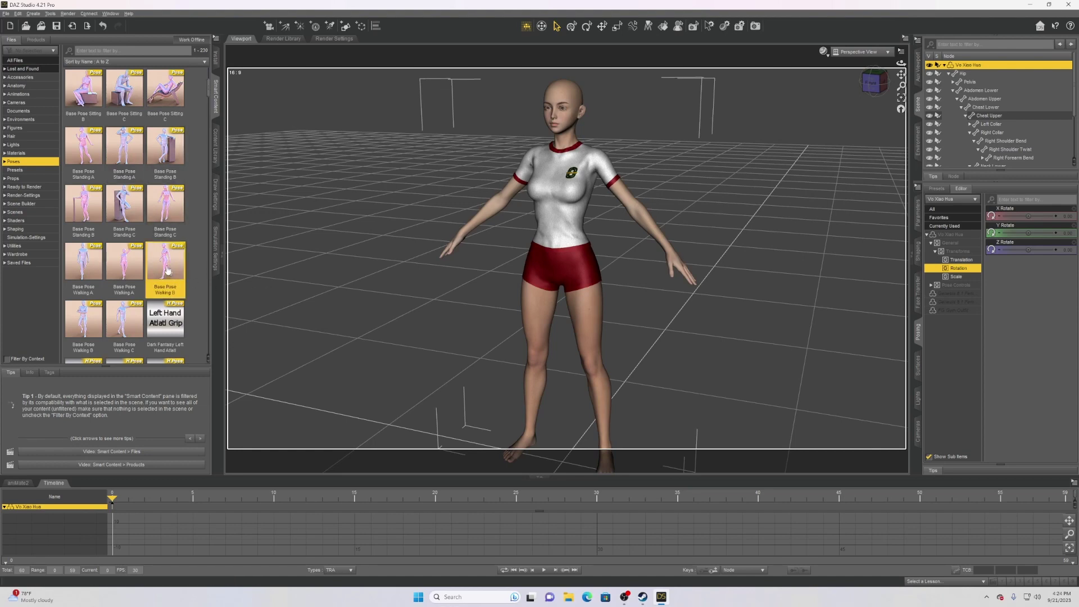
{"action": "double_click", "coordinate": [167, 271]}
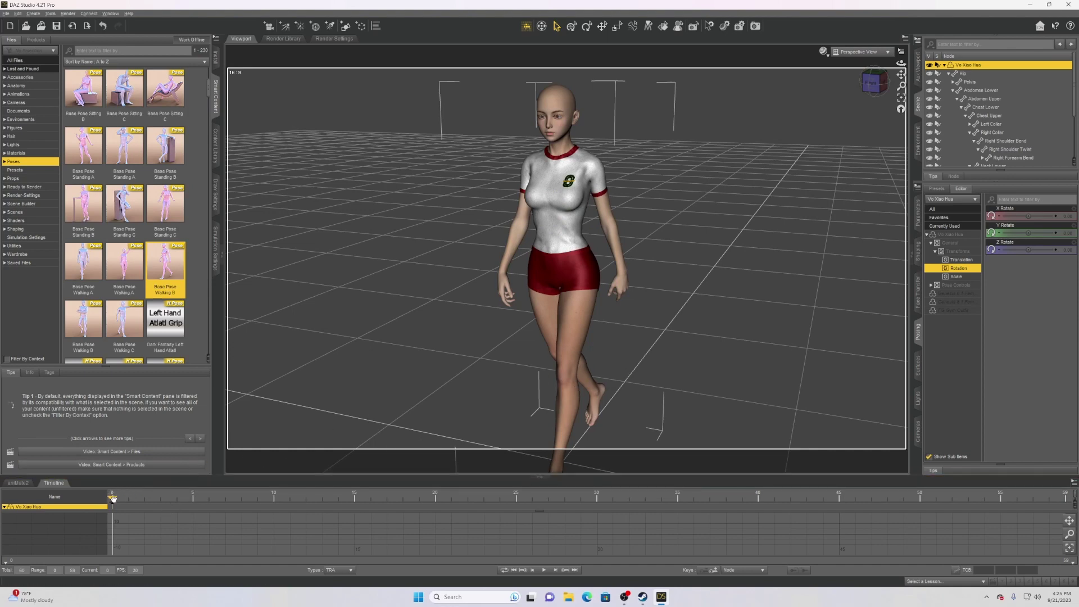
Key Base Pose Walking A at frame 50, then scrub back near frame 2 to preview.
{"action": "left_click_drag", "start_coordinate": [112, 498], "coordinate": [990, 513]}
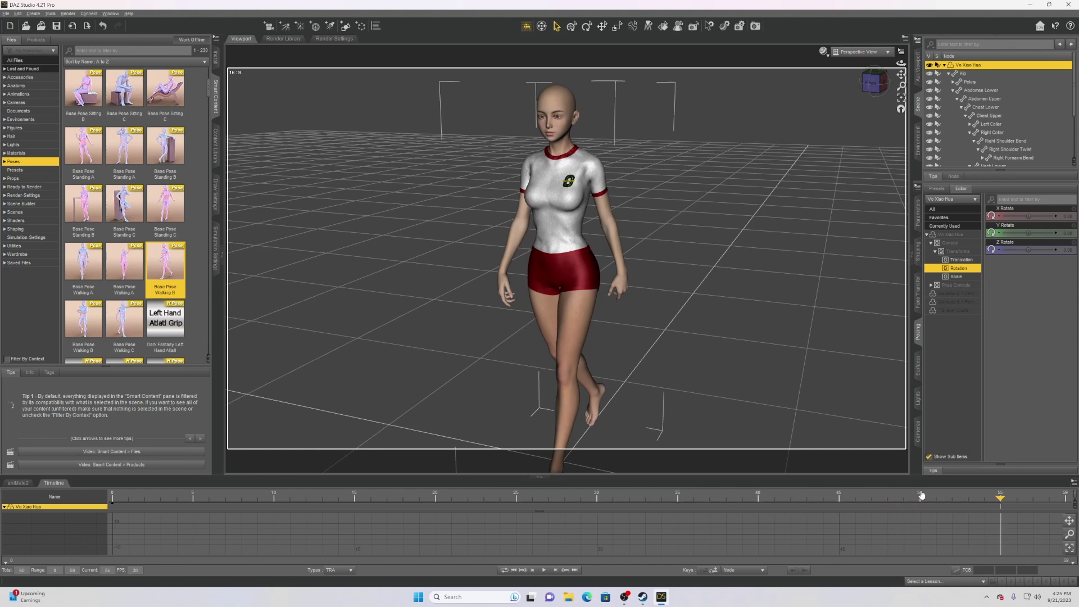
{"action": "left_click_drag", "start_coordinate": [1001, 498], "coordinate": [920, 498]}
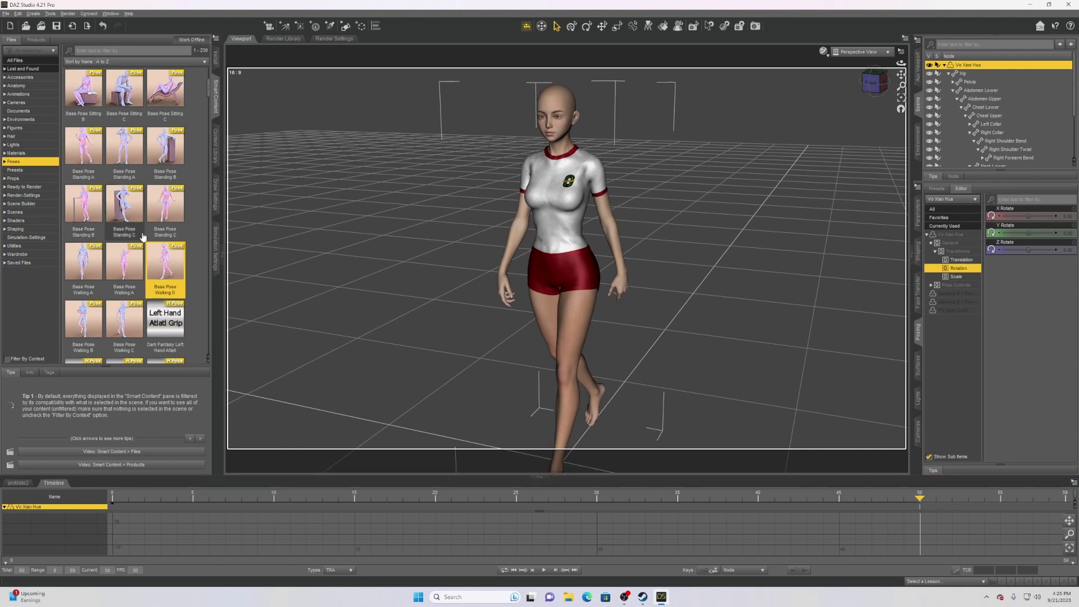
{"action": "double_click", "coordinate": [122, 265]}
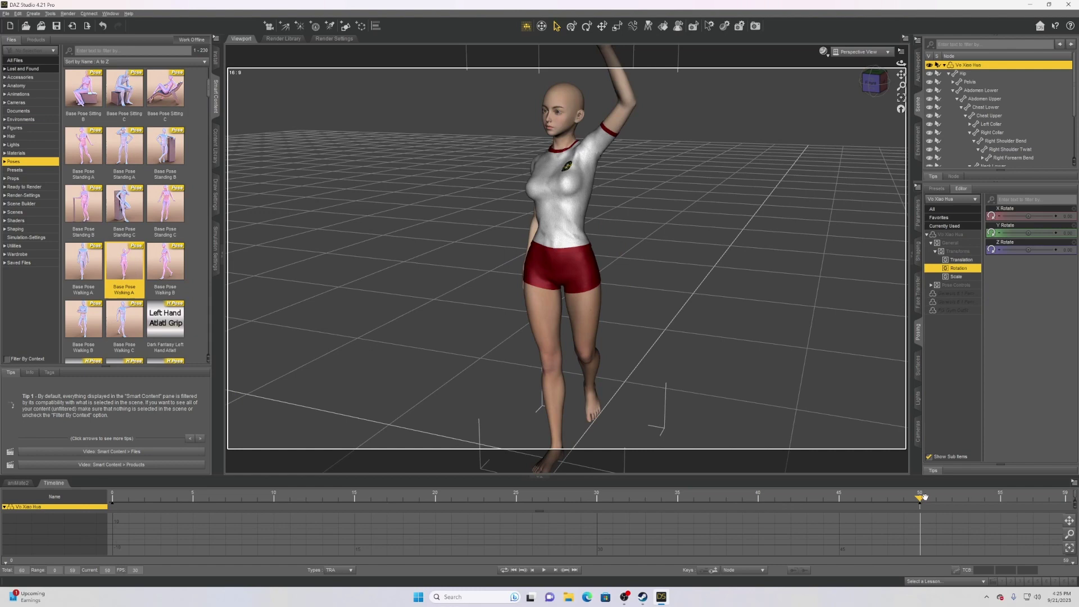
{"action": "left_click_drag", "start_coordinate": [919, 498], "coordinate": [128, 532]}
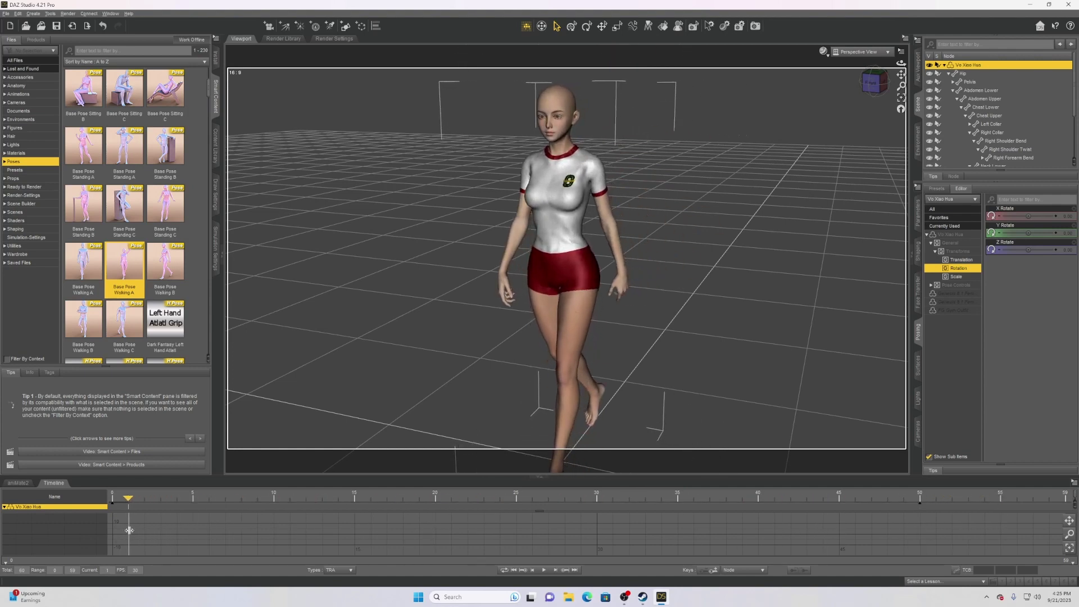
Play and stop the walk animation, then undo twice to restore the T-pose.
{"action": "left_click", "coordinate": [543, 570]}
{"action": "left_click", "coordinate": [545, 571]}
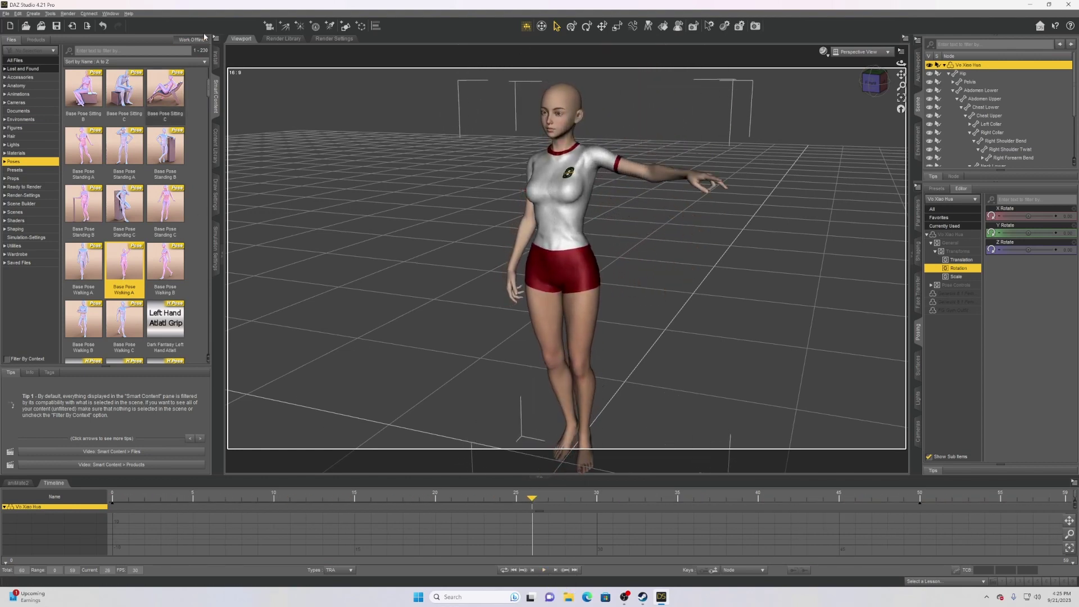
{"action": "left_click", "coordinate": [102, 27]}
{"action": "left_click", "coordinate": [103, 27]}
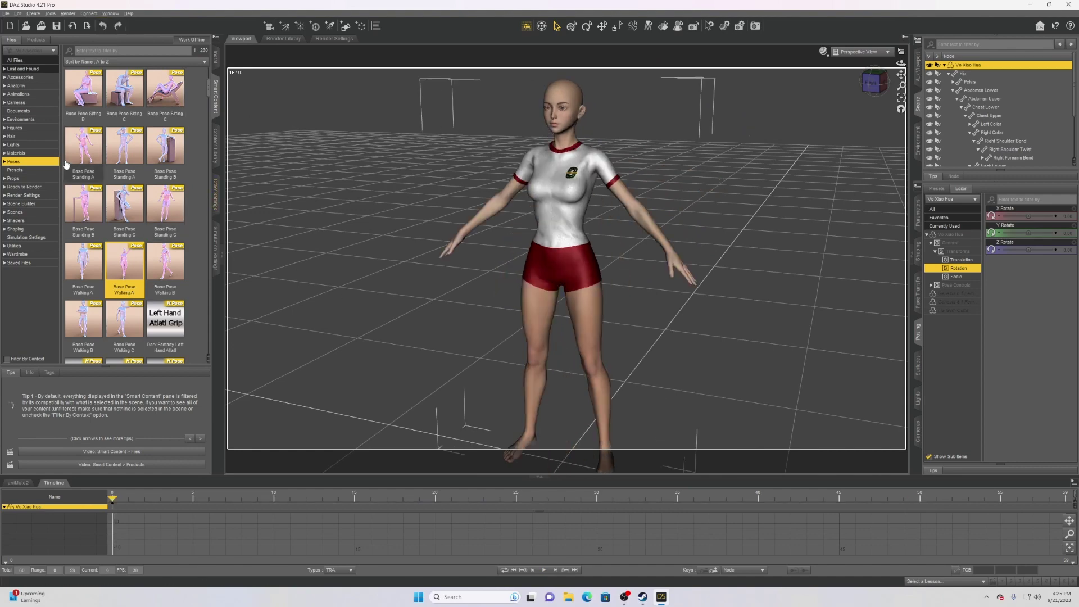
Load the get_outta_here animation from Animations, then select staying_alive further down the list.
{"action": "left_click", "coordinate": [29, 94]}
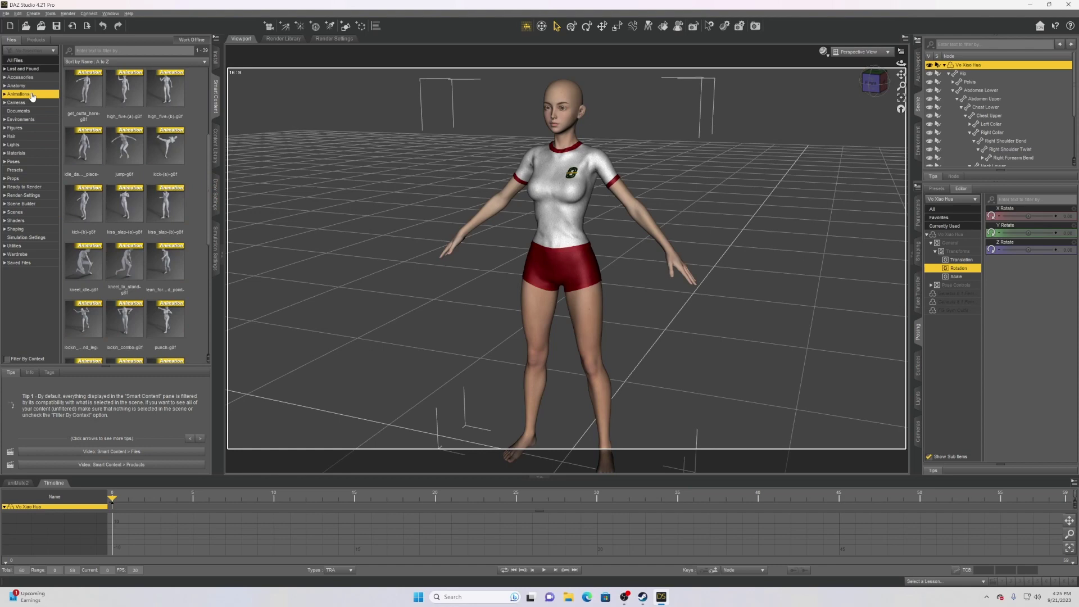
{"action": "double_click", "coordinate": [87, 91]}
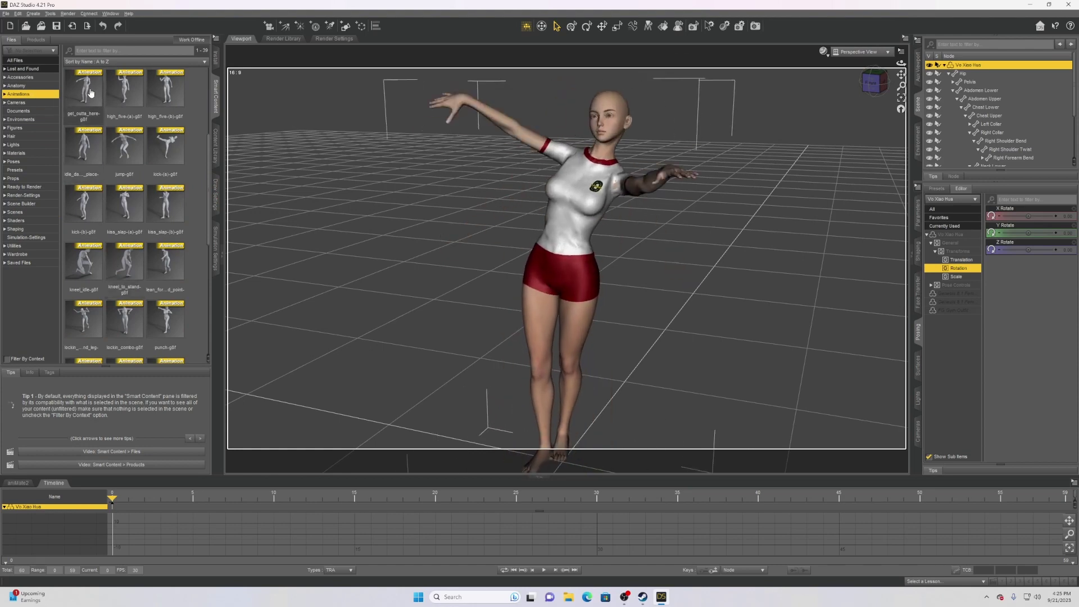
{"action": "mouse_move", "coordinate": [89, 92]}
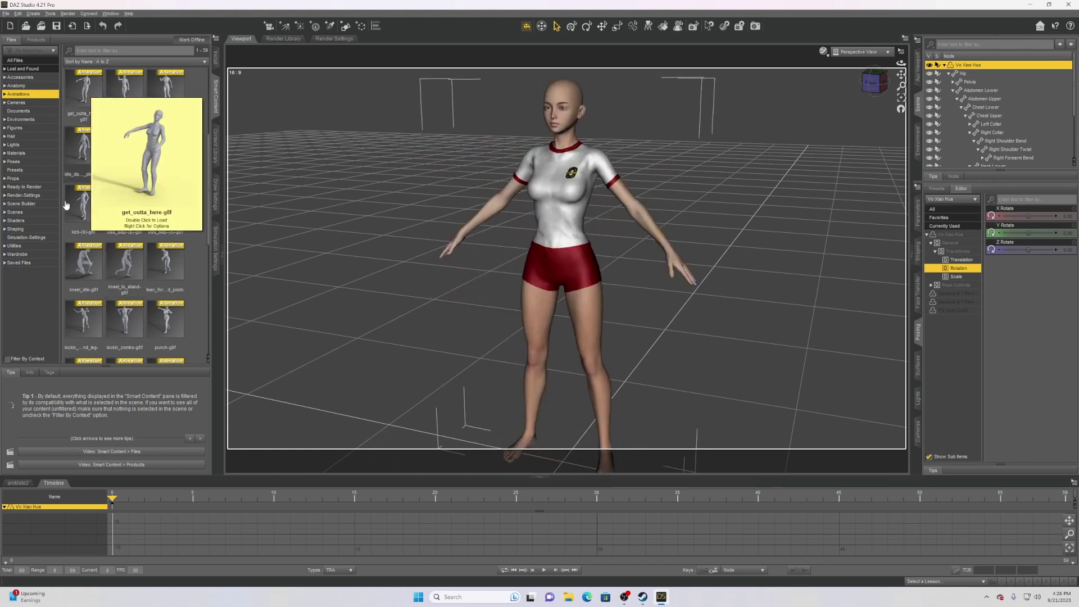
{"action": "scroll", "coordinate": [177, 281], "scroll_direction": "down", "scroll_amount": 3}
{"action": "scroll", "coordinate": [177, 281], "scroll_direction": "down", "scroll_amount": 4}
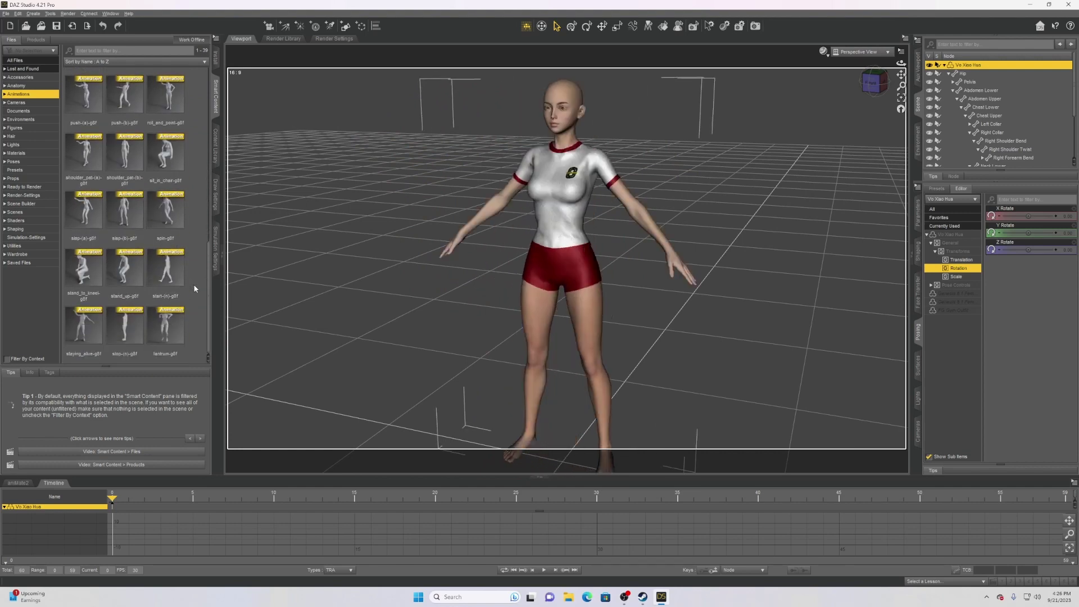
{"action": "mouse_move", "coordinate": [93, 333]}
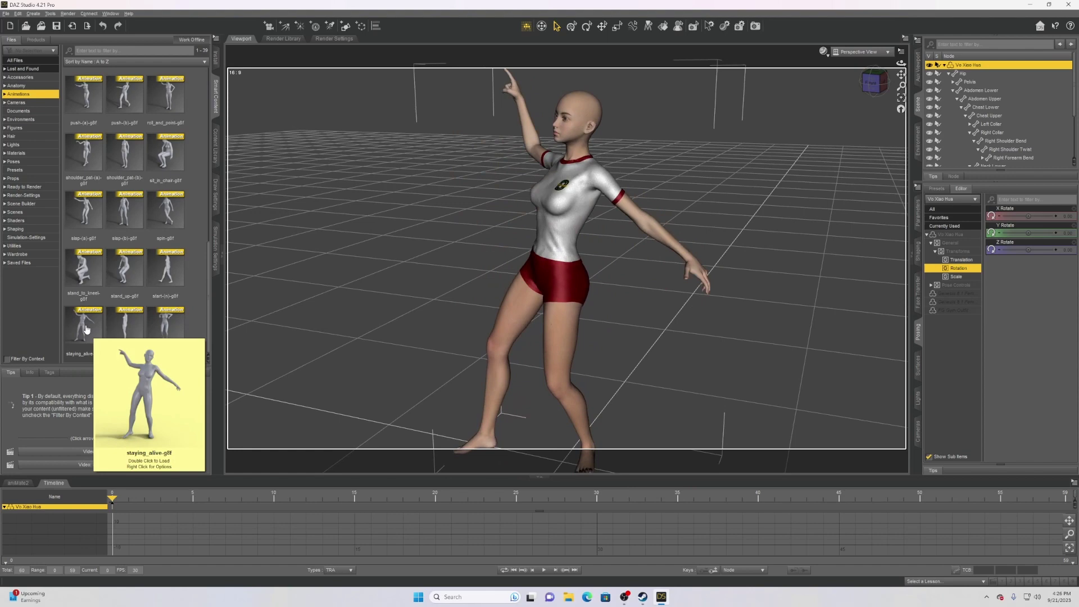
{"action": "left_click", "coordinate": [87, 329]}
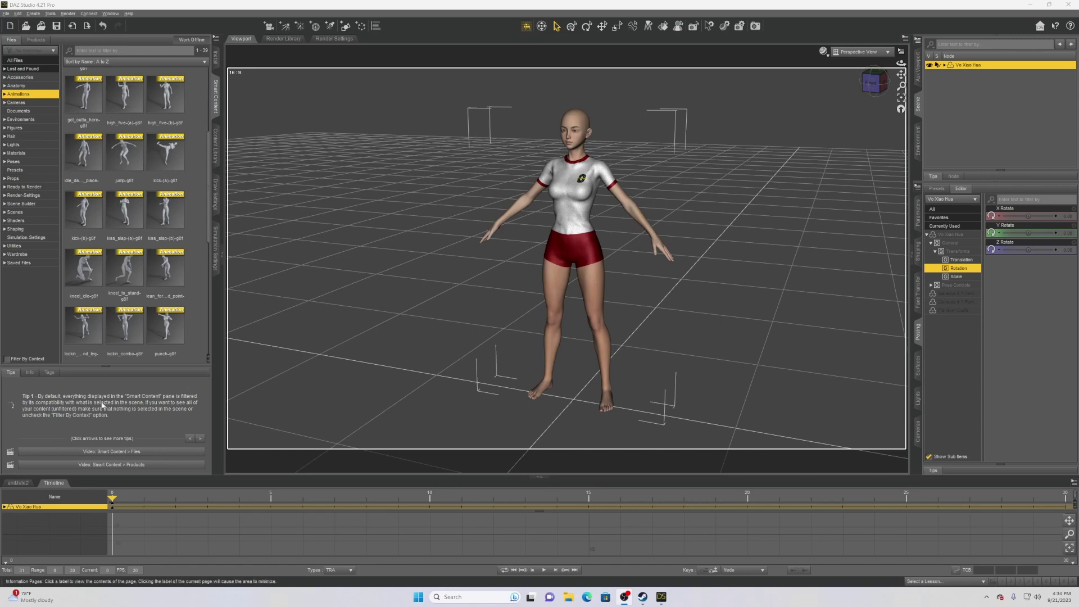
Load the staying_alive dance onto the figure, extending the timeline.
{"action": "scroll", "coordinate": [135, 320], "scroll_direction": "down", "scroll_amount": 5}
{"action": "double_click", "coordinate": [166, 331]}
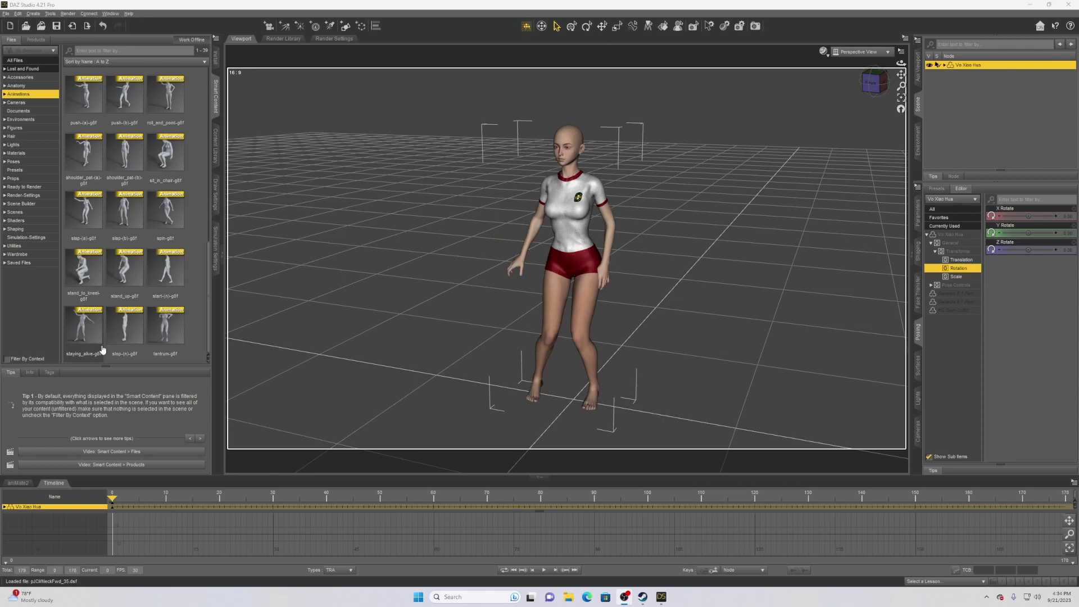
{"action": "double_click", "coordinate": [87, 334]}
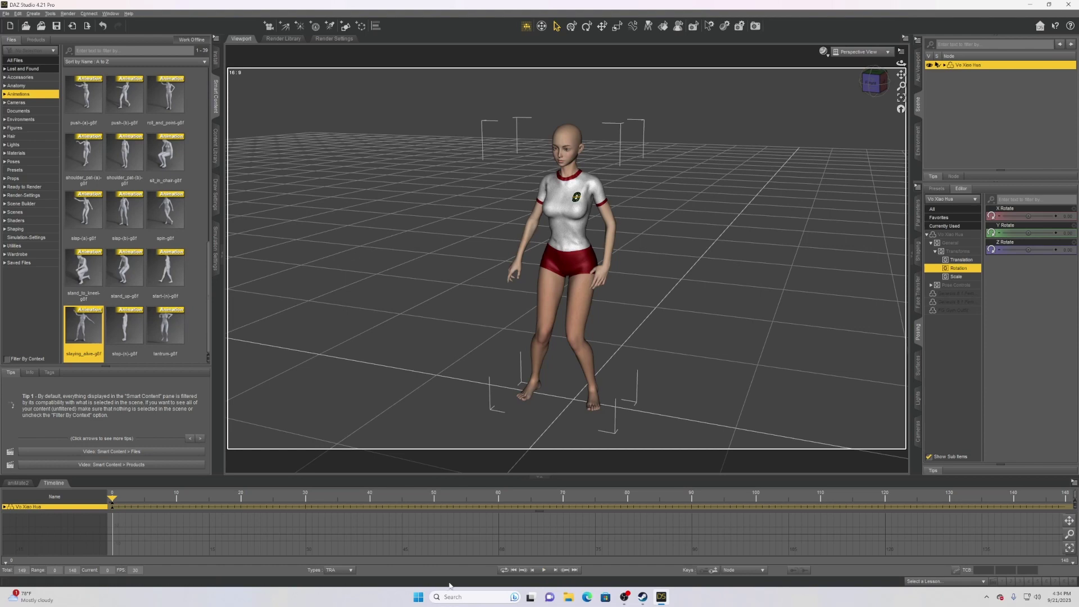
Play and pause the staying_alive dance, then bring up Render Settings.
{"action": "left_click", "coordinate": [542, 570]}
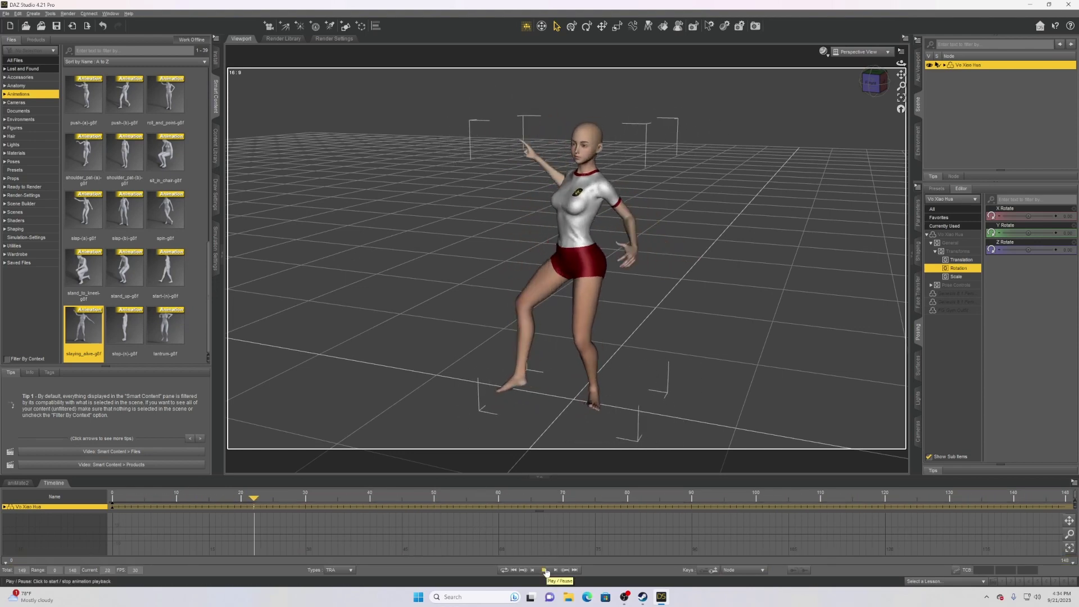
{"action": "left_click", "coordinate": [544, 571]}
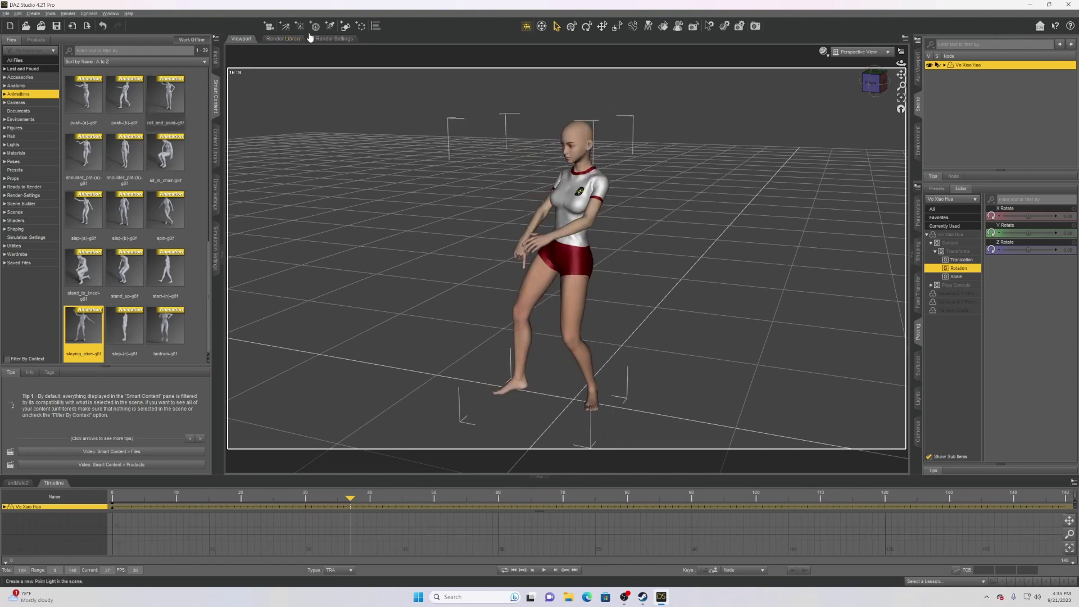
{"action": "left_click", "coordinate": [334, 39]}
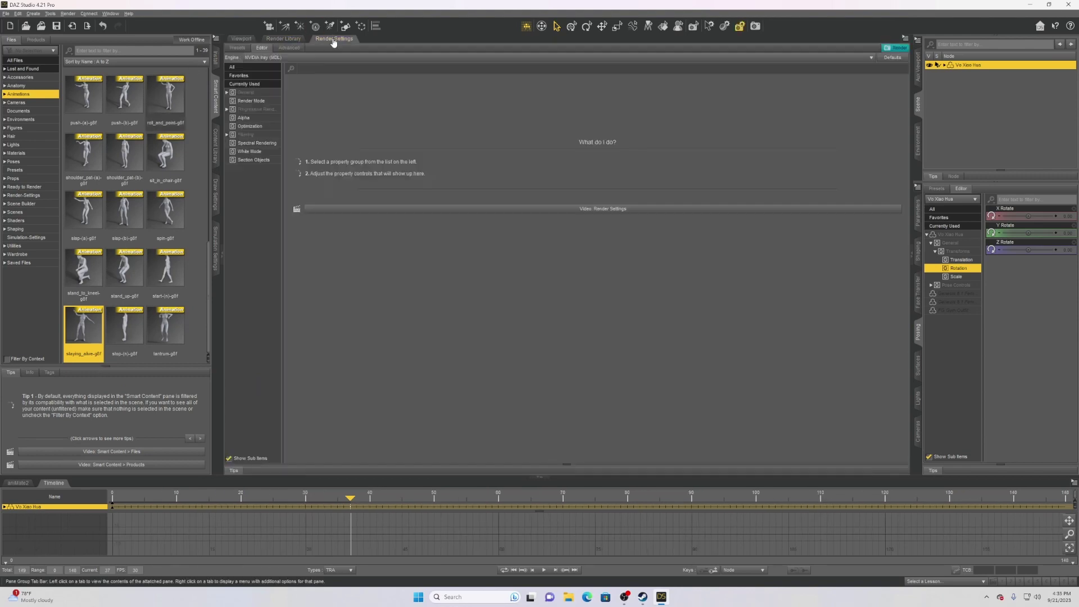
Show All render settings and set Render Type to Image Series.
{"action": "left_click", "coordinate": [260, 67]}
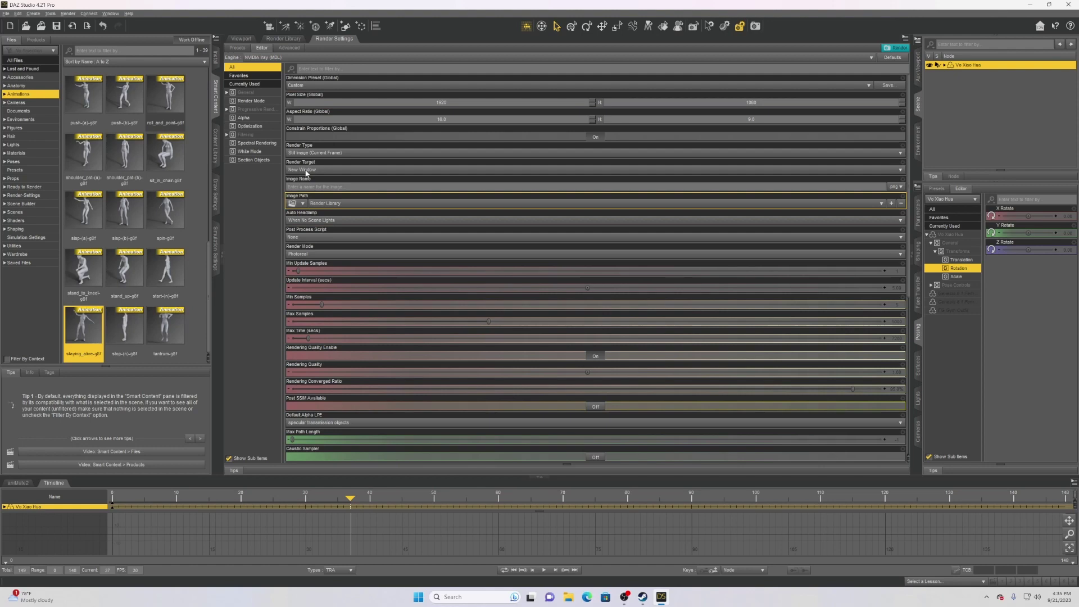
{"action": "left_click", "coordinate": [386, 155]}
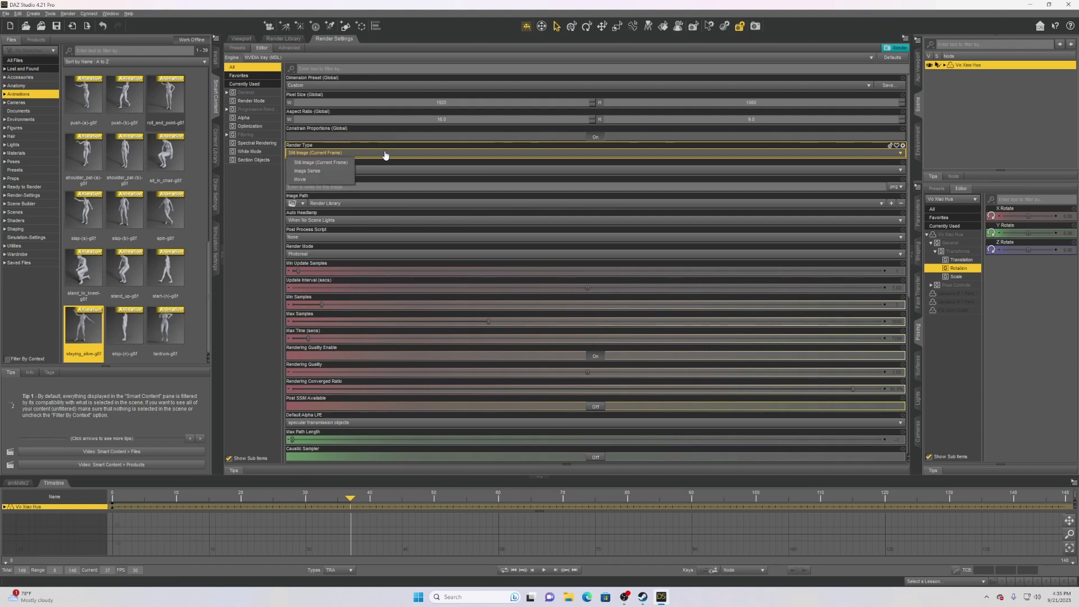
{"action": "left_click", "coordinate": [321, 170]}
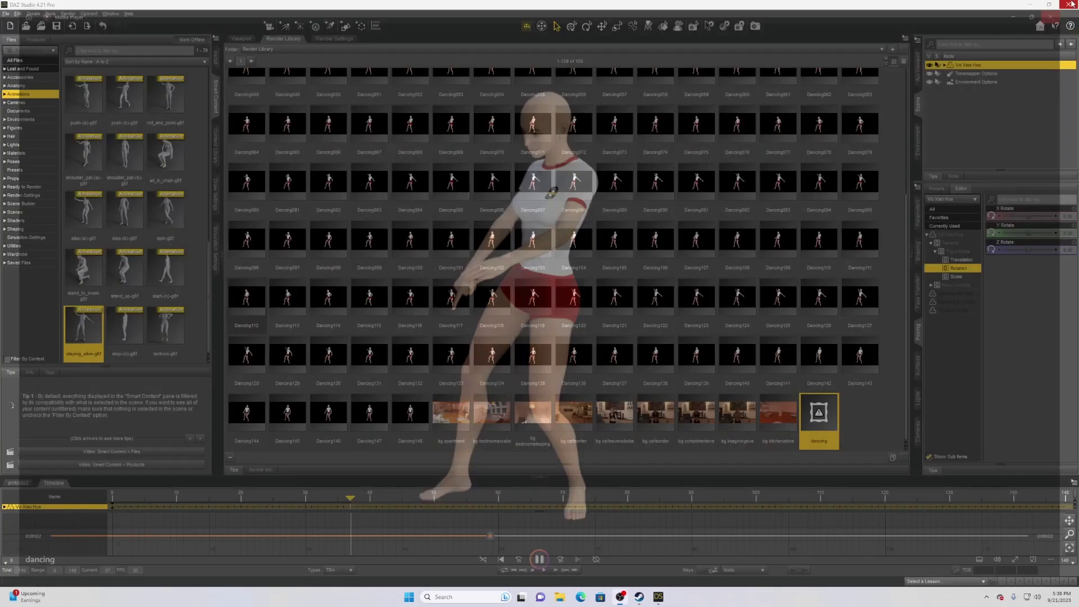
{"action": "left_click", "coordinate": [334, 38]}
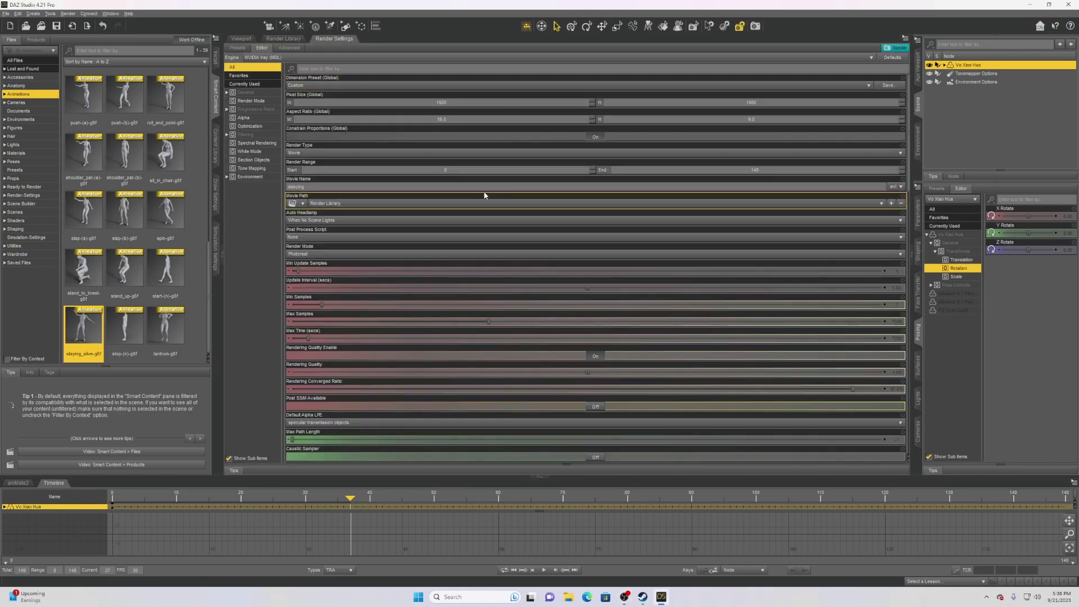
{"action": "left_click", "coordinate": [366, 154]}
{"action": "left_click", "coordinate": [412, 160]}
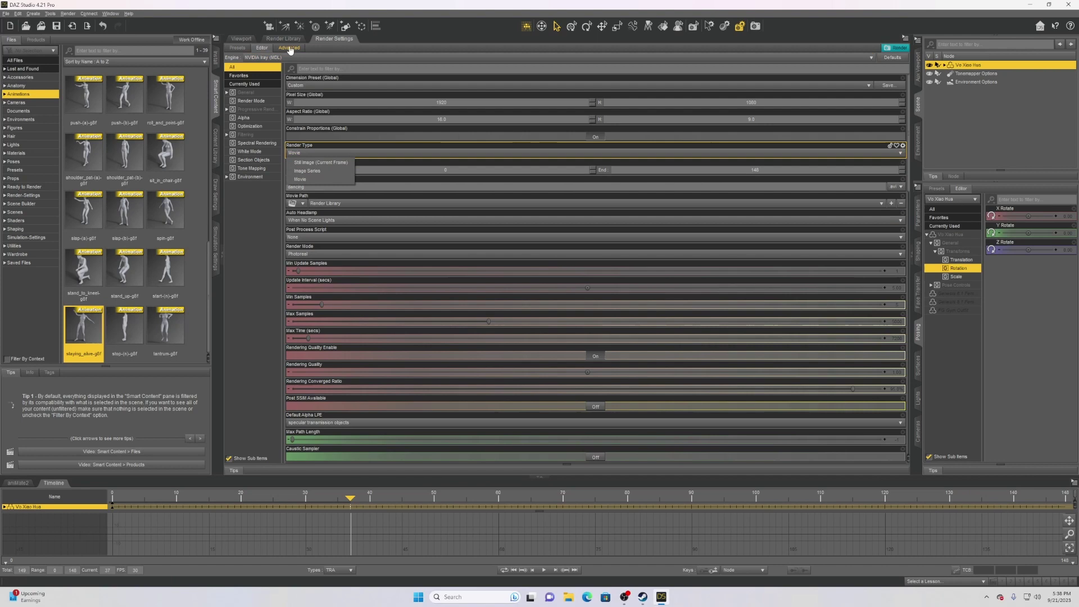
{"action": "left_click", "coordinate": [284, 38]}
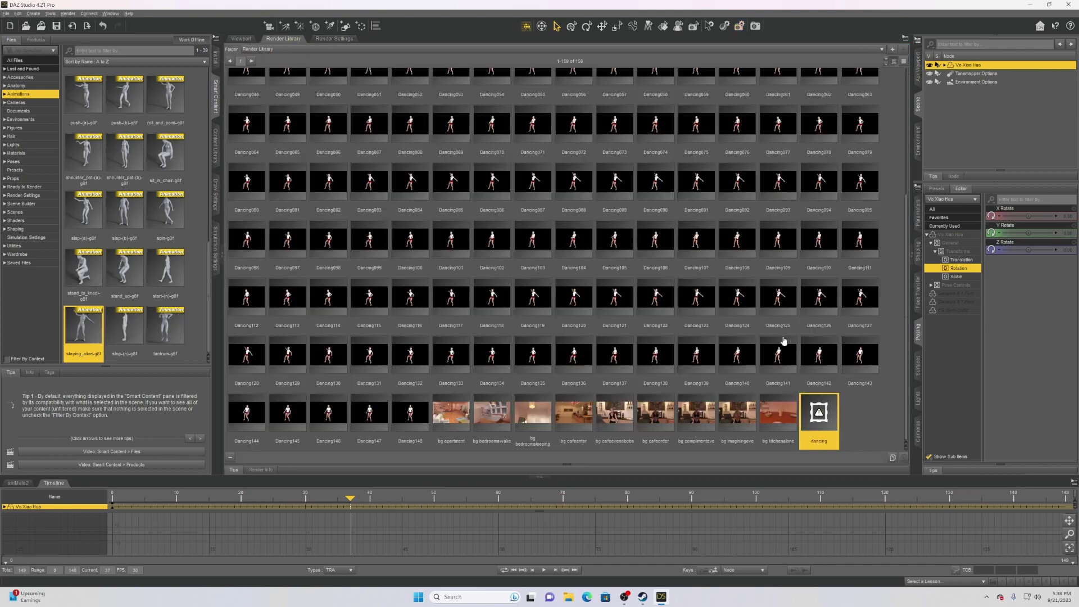
{"action": "scroll", "coordinate": [787, 382], "scroll_direction": "up", "scroll_amount": 3}
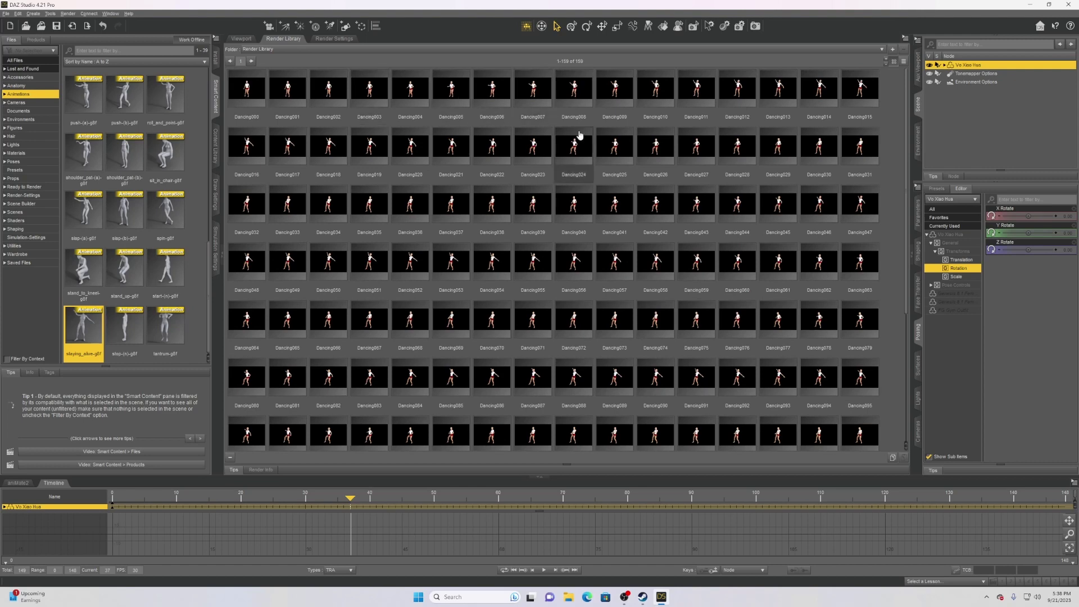
{"action": "scroll", "coordinate": [605, 145], "scroll_direction": "down", "scroll_amount": 3}
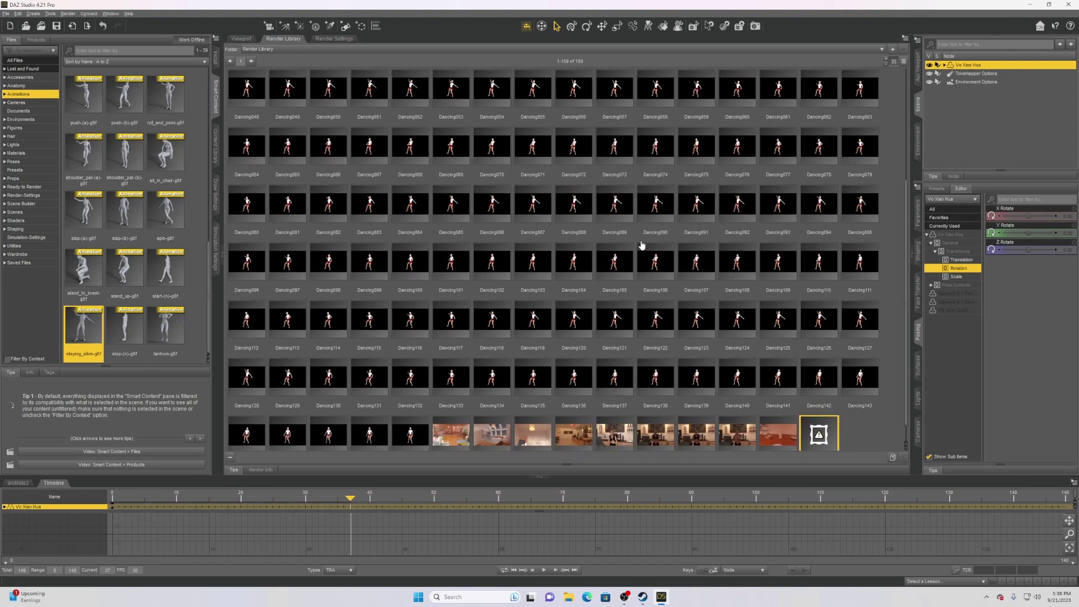
{"action": "scroll", "coordinate": [641, 247], "scroll_direction": "down", "scroll_amount": 1}
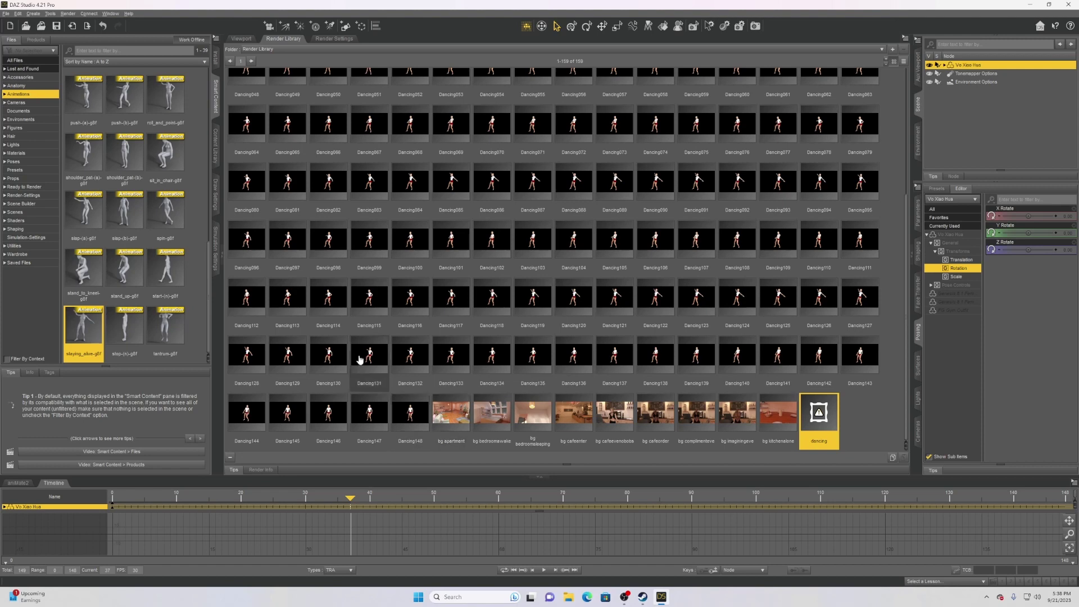
{"action": "scroll", "coordinate": [458, 251], "scroll_direction": "up", "scroll_amount": 4}
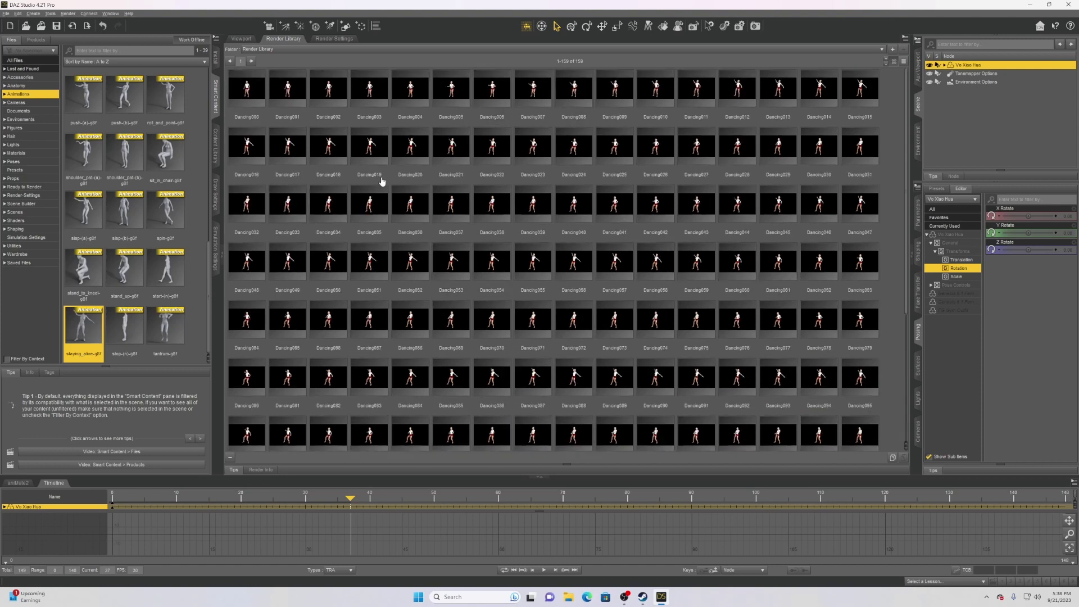
{"action": "scroll", "coordinate": [475, 179], "scroll_direction": "down", "scroll_amount": 3}
{"action": "scroll", "coordinate": [477, 179], "scroll_direction": "down", "scroll_amount": 3}
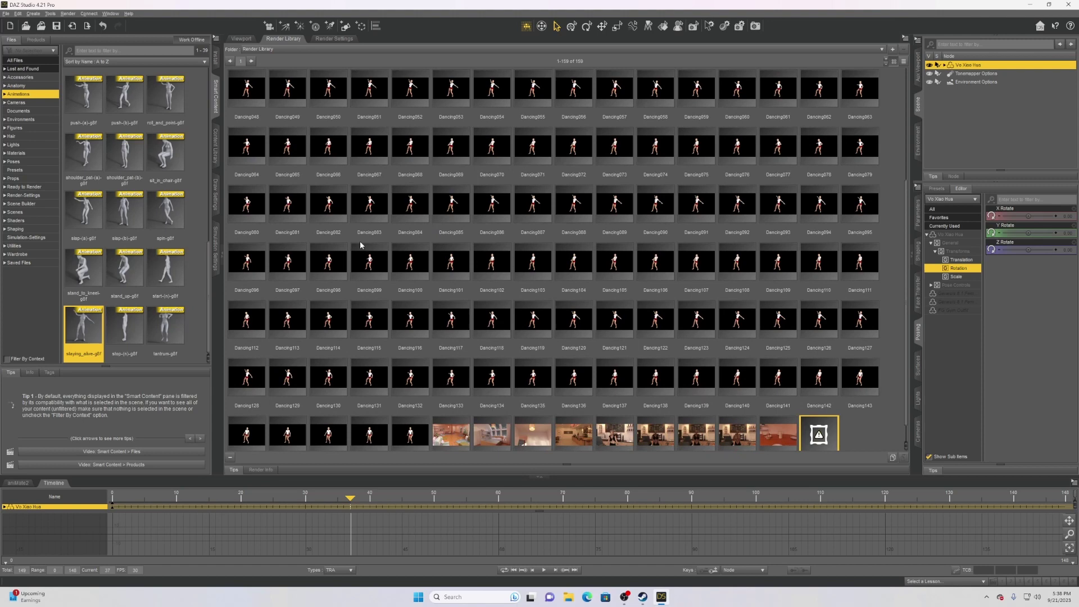
{"action": "scroll", "coordinate": [357, 173], "scroll_direction": "up", "scroll_amount": 5}
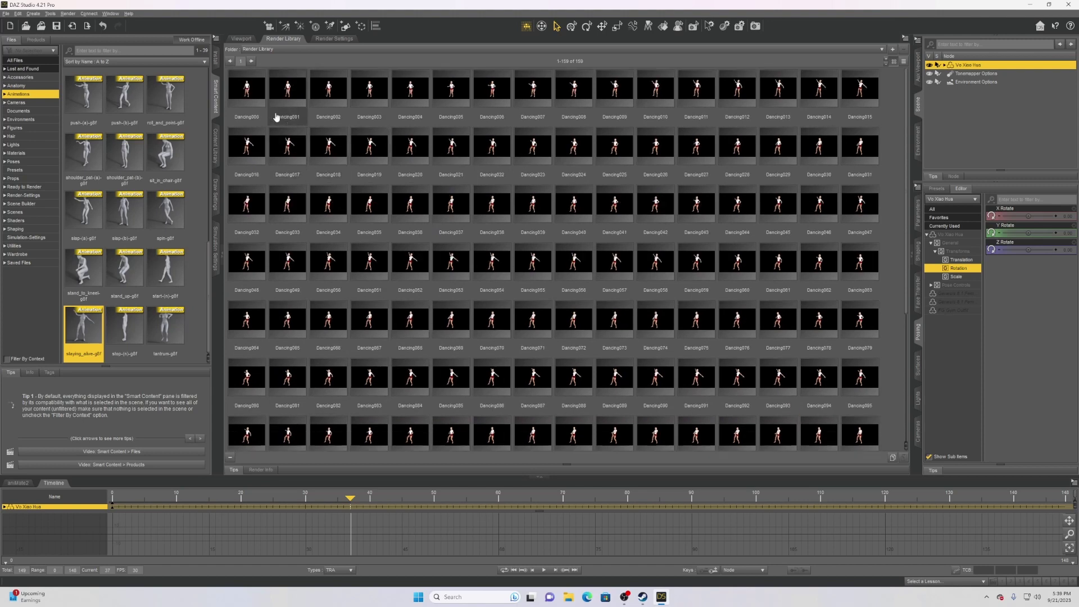
{"action": "scroll", "coordinate": [454, 144], "scroll_direction": "down", "scroll_amount": 5}
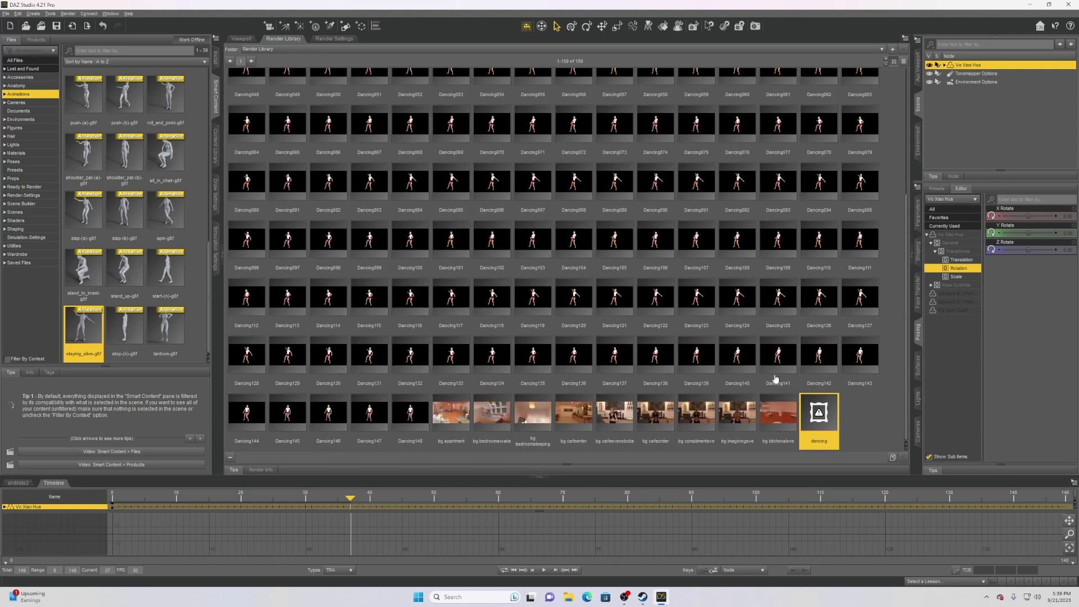
Dismiss the Norton popup and close the Windows Media Player window.
{"action": "mouse_move", "coordinate": [815, 414]}
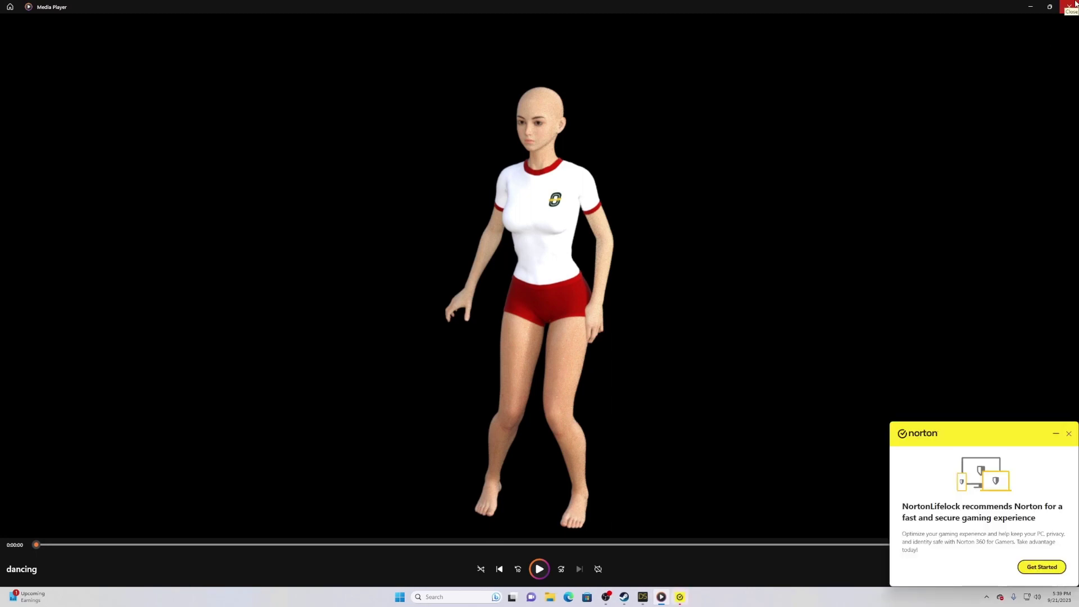
{"action": "left_click", "coordinate": [1069, 433]}
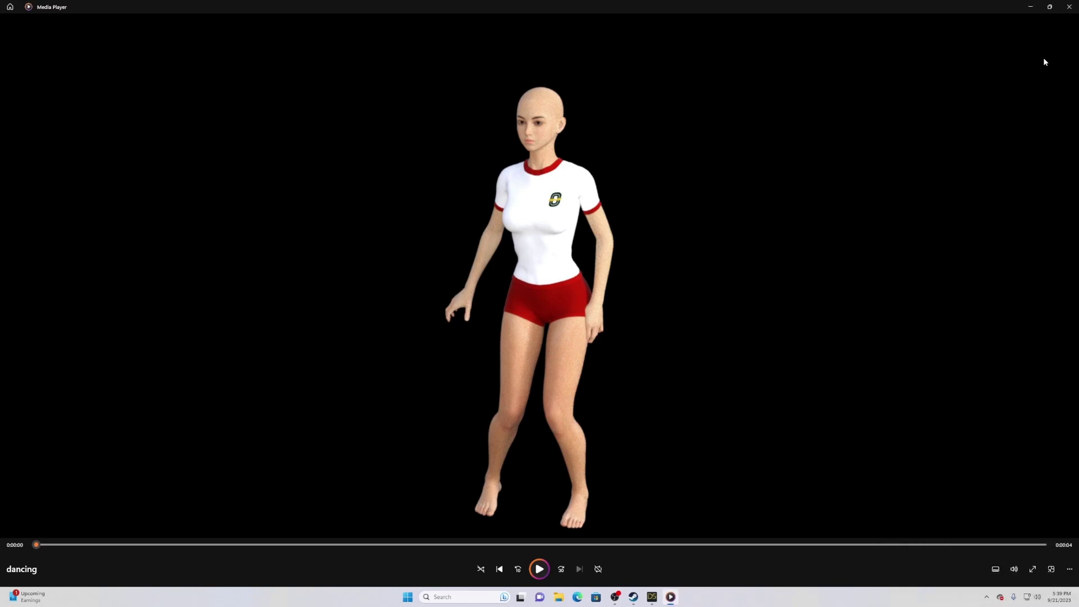
{"action": "left_click", "coordinate": [1069, 5]}
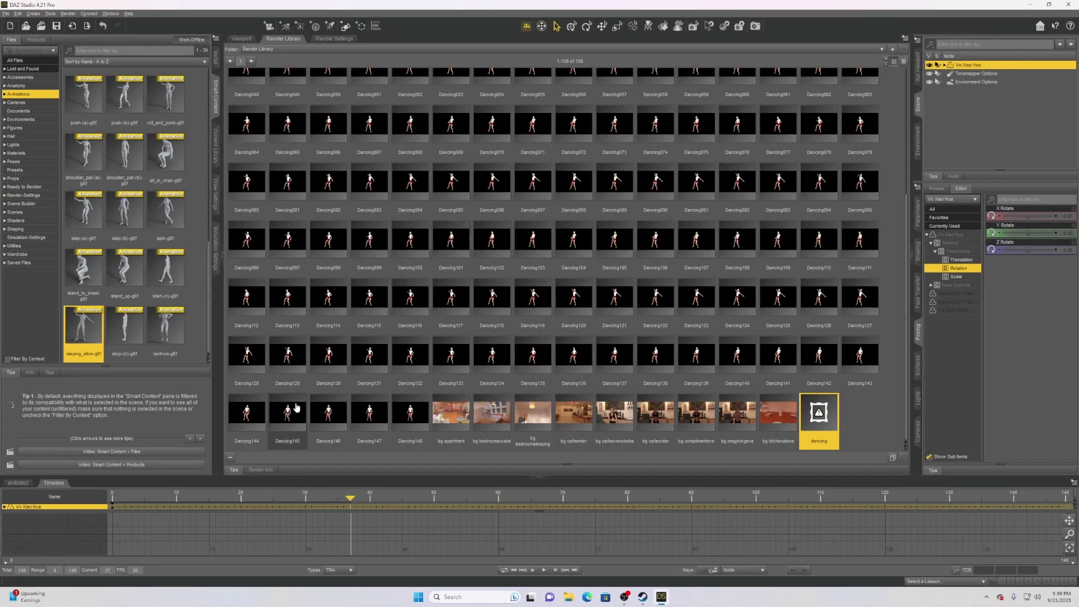
Check in Render Settings that the render type remains Movie.
{"action": "scroll", "coordinate": [284, 301], "scroll_direction": "up", "scroll_amount": 3}
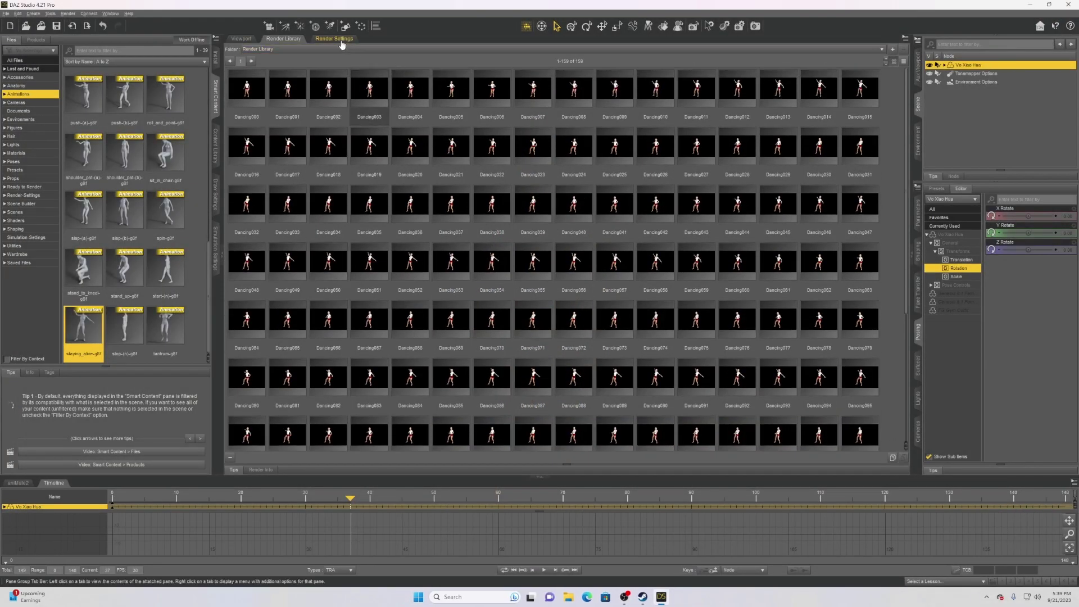
{"action": "left_click", "coordinate": [335, 38]}
{"action": "left_click", "coordinate": [404, 154]}
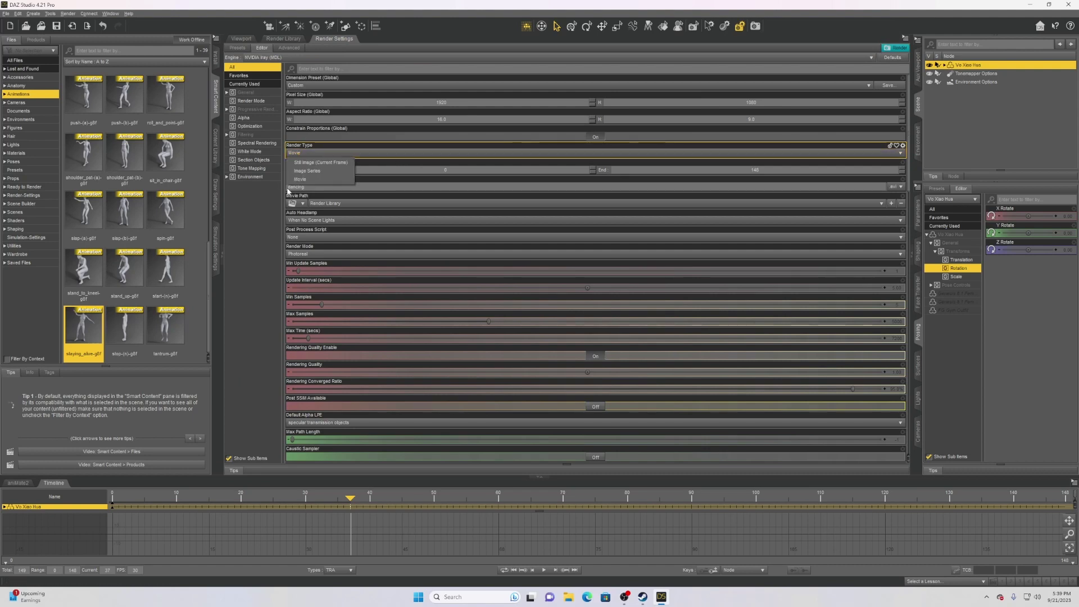
{"action": "left_click", "coordinate": [318, 179]}
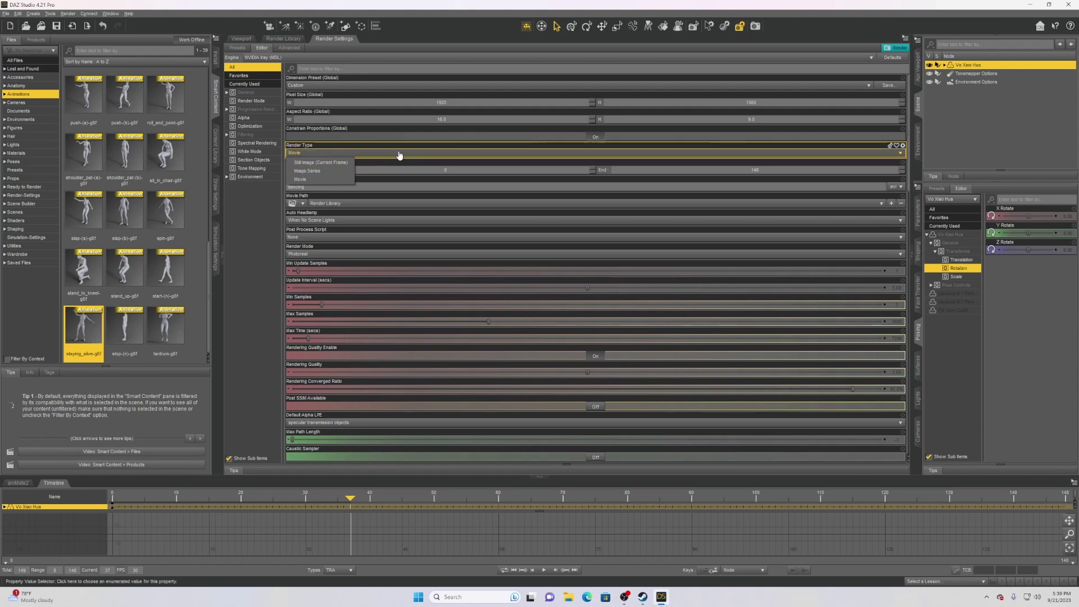
Open frame Dancing000.jpg from Render Library in Photos, then close it.
{"action": "left_click", "coordinate": [283, 38]}
{"action": "double_click", "coordinate": [254, 98]}
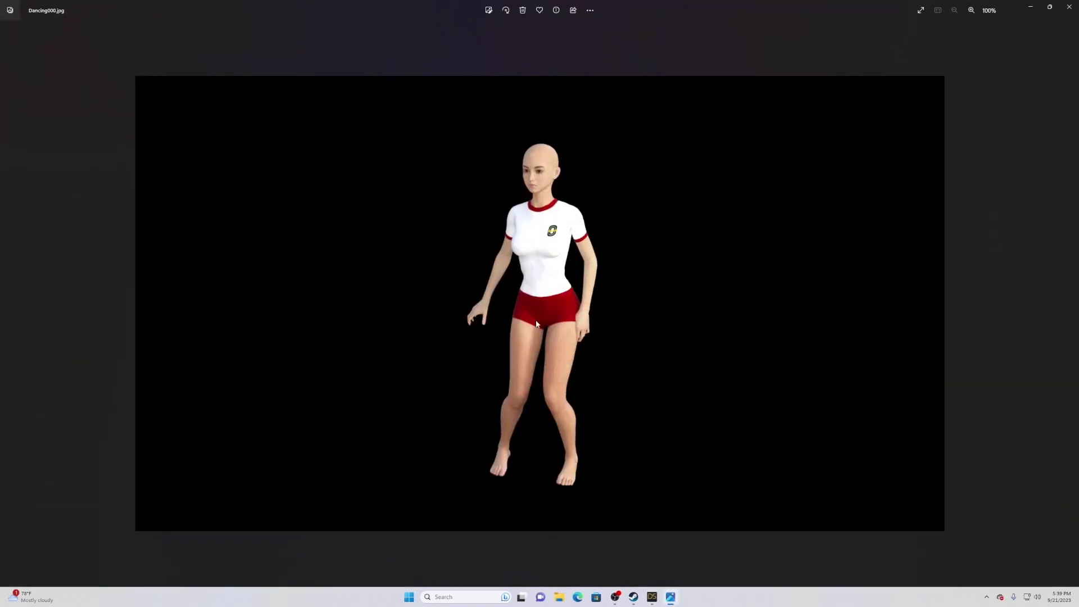
{"action": "left_click", "coordinate": [1071, 5]}
{"action": "scroll", "coordinate": [613, 204], "scroll_direction": "down", "scroll_amount": 5}
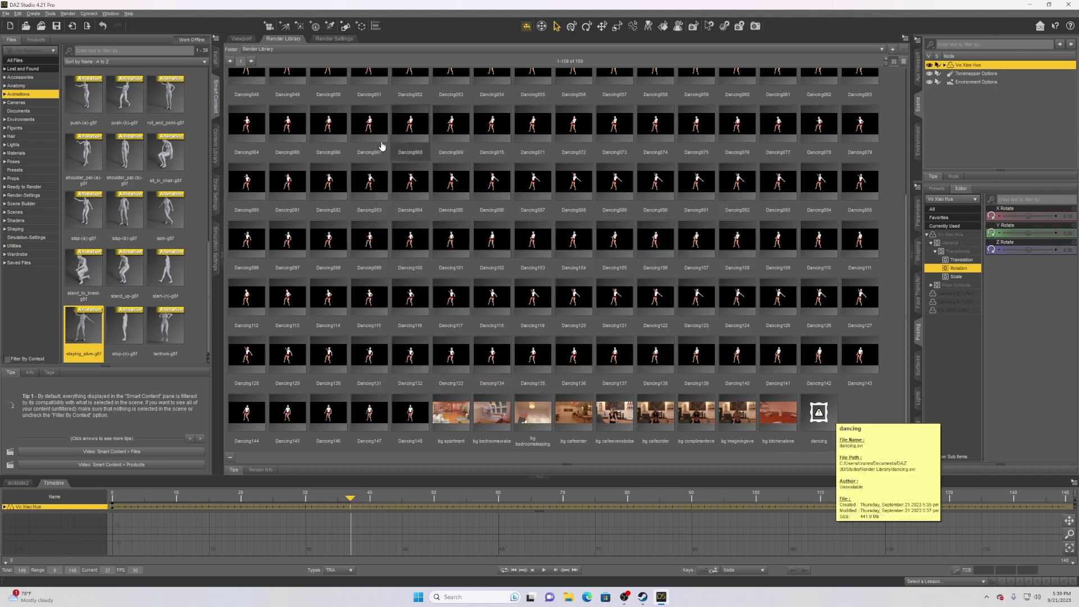
{"action": "left_click", "coordinate": [334, 38]}
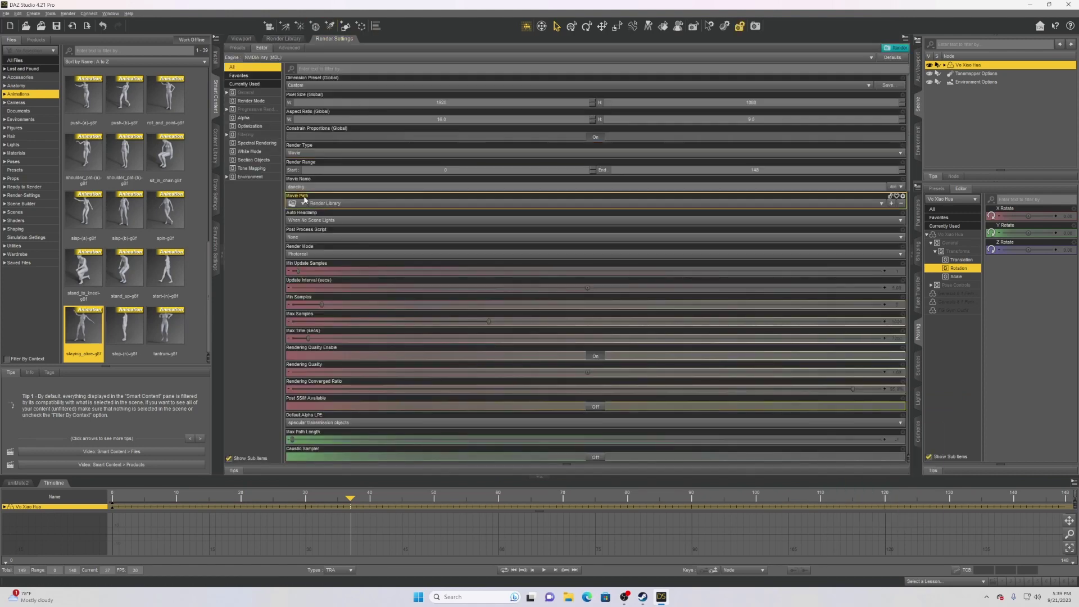
{"action": "left_click", "coordinate": [283, 38]}
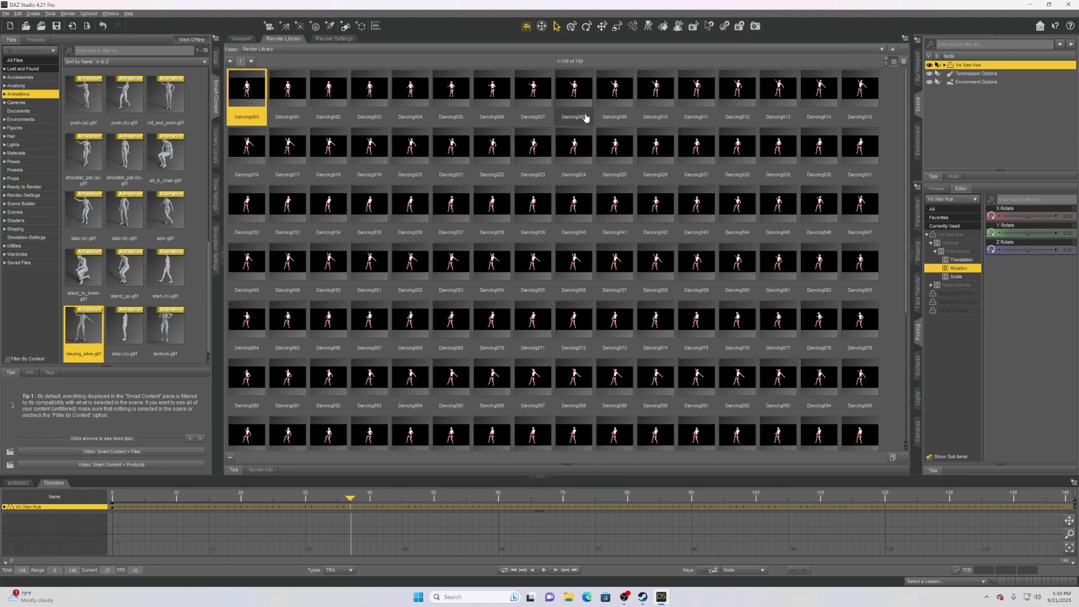
{"action": "left_click", "coordinate": [334, 39]}
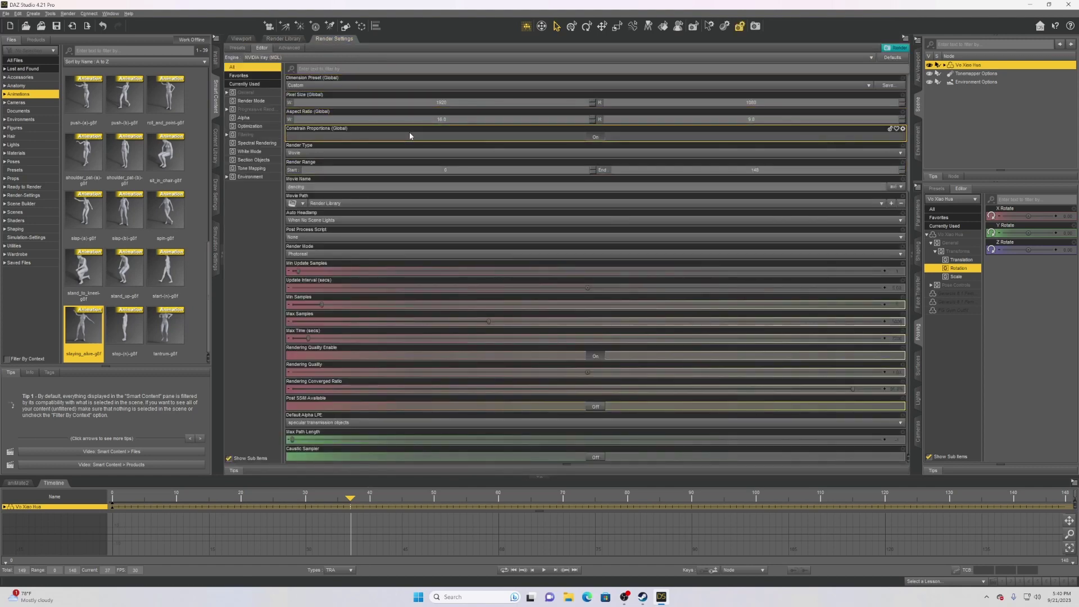
{"action": "left_click", "coordinate": [284, 39]}
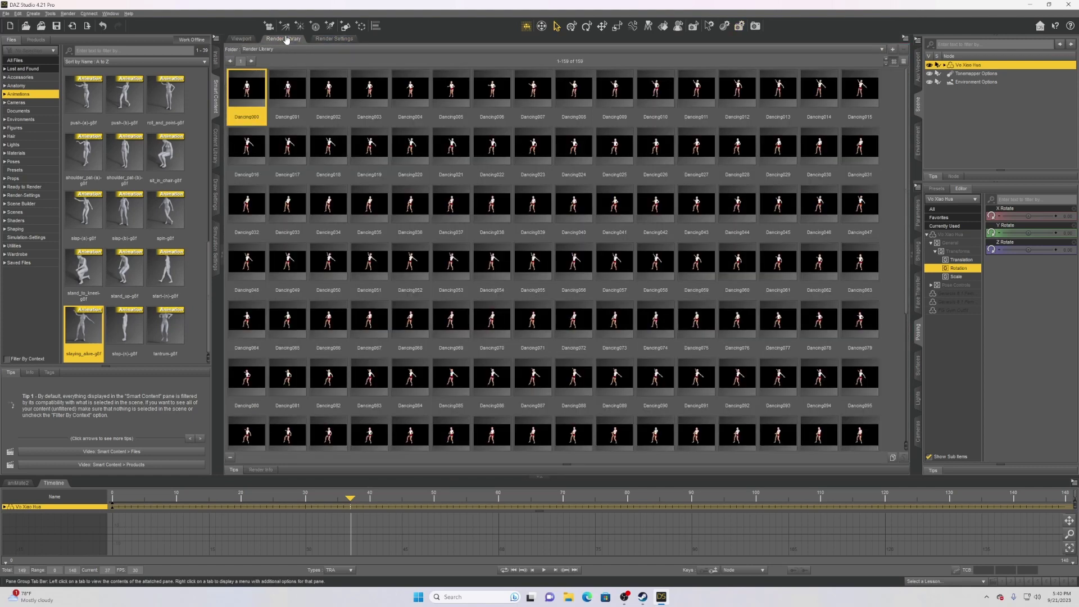